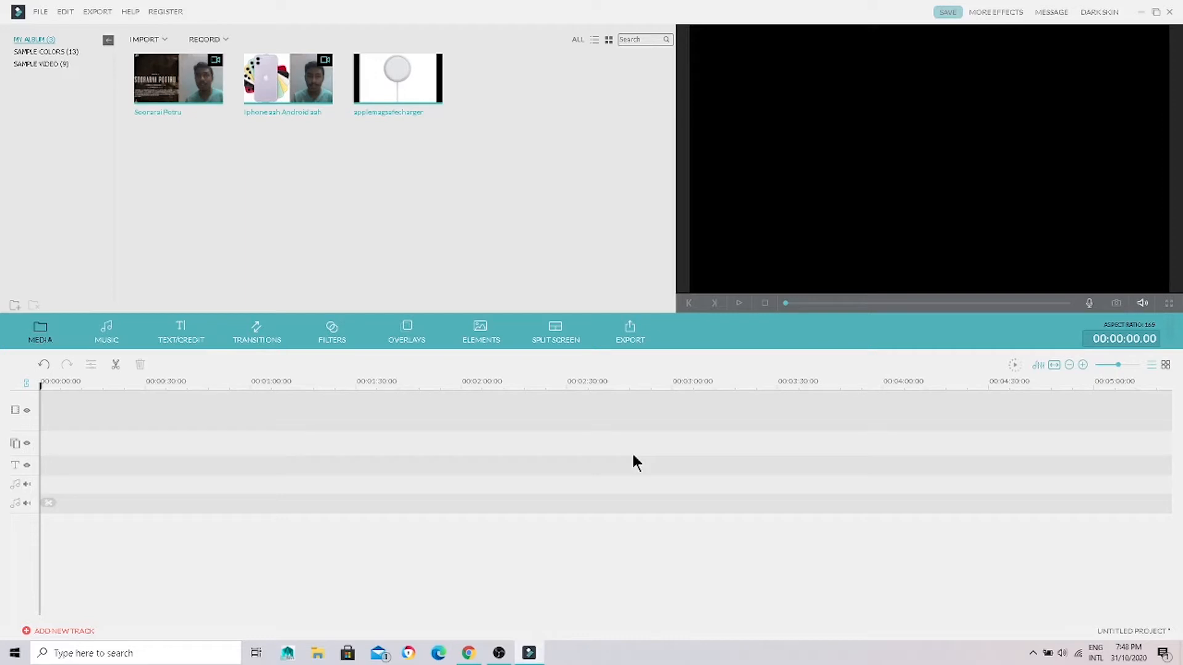
Step: Add the Soorarai Potru clip at the start of the video track and preview it up to about 8 seconds
mouse_move(174, 98)
left_click(179, 80)
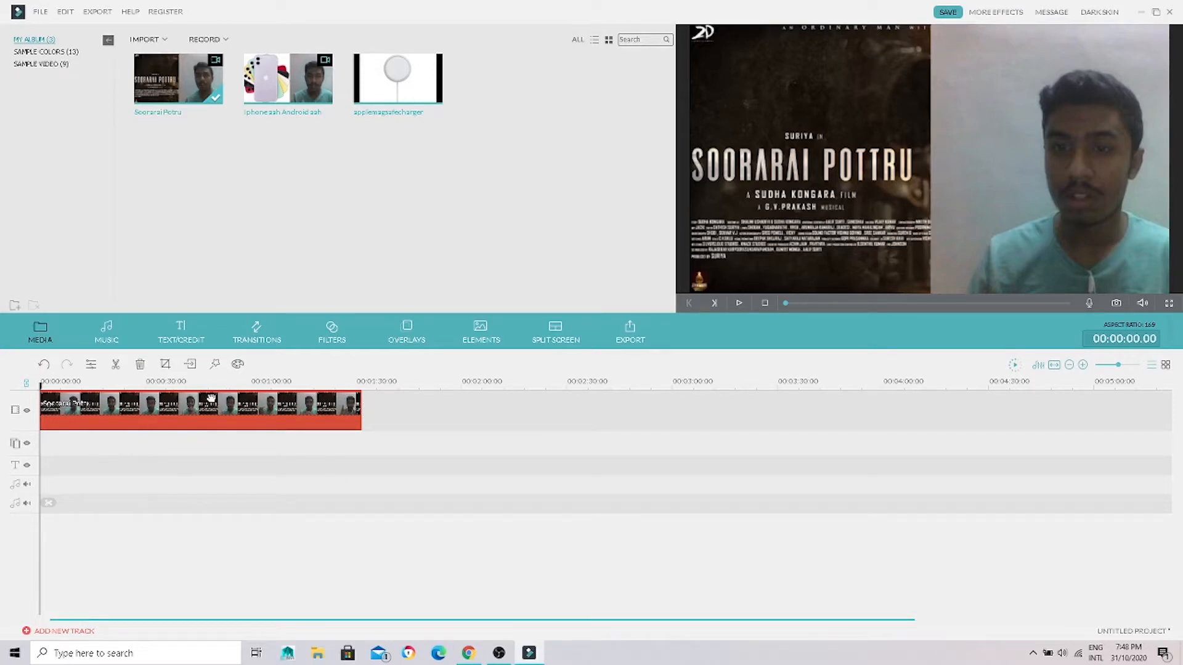
key("space")
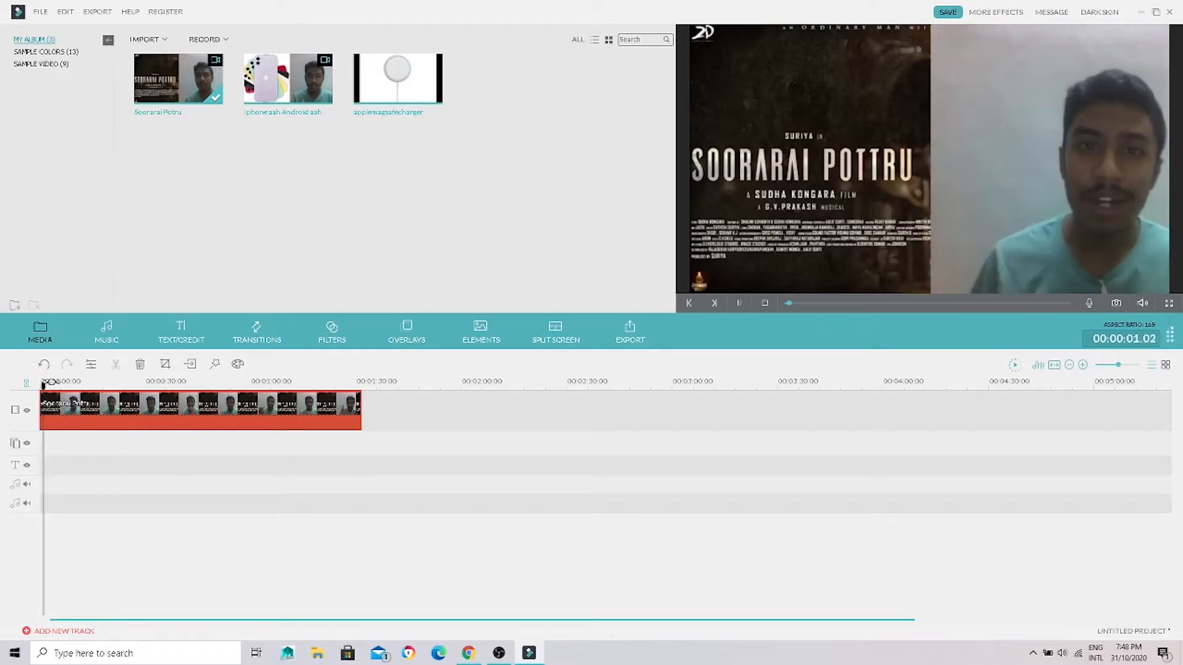
key("space")
left_click_drag(43, 386, 461, 371)
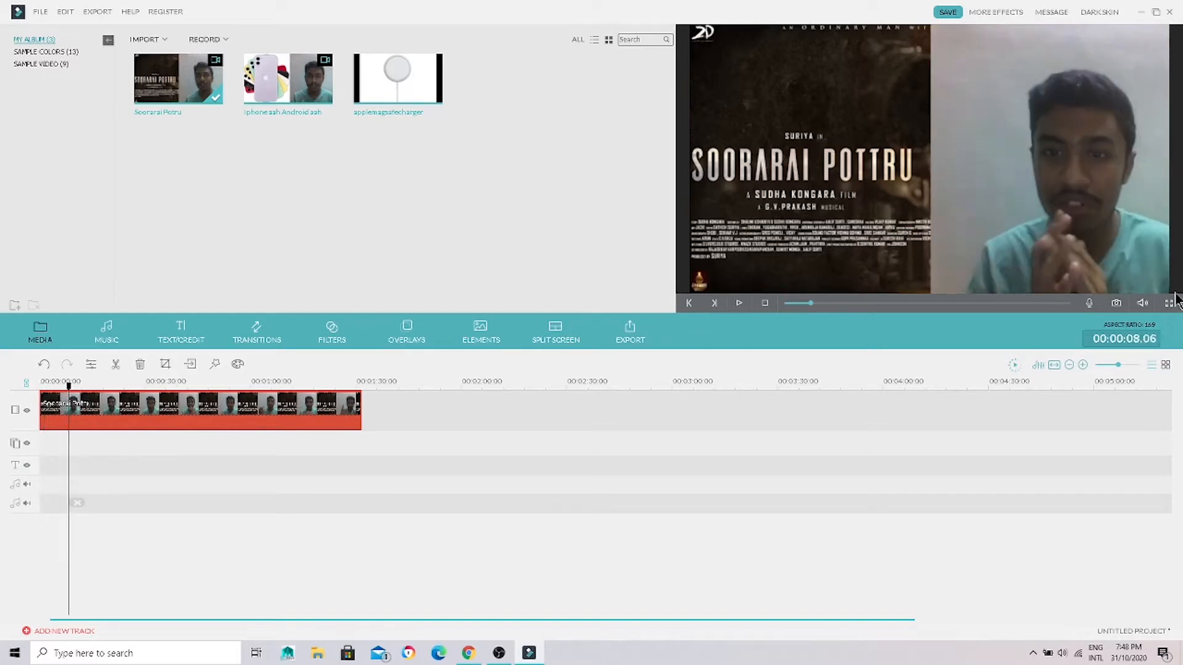
Step: Lower the preview playback volume and play a short stretch of the clip to check the sound
left_click(1143, 306)
scroll(1143, 311, "down", 3)
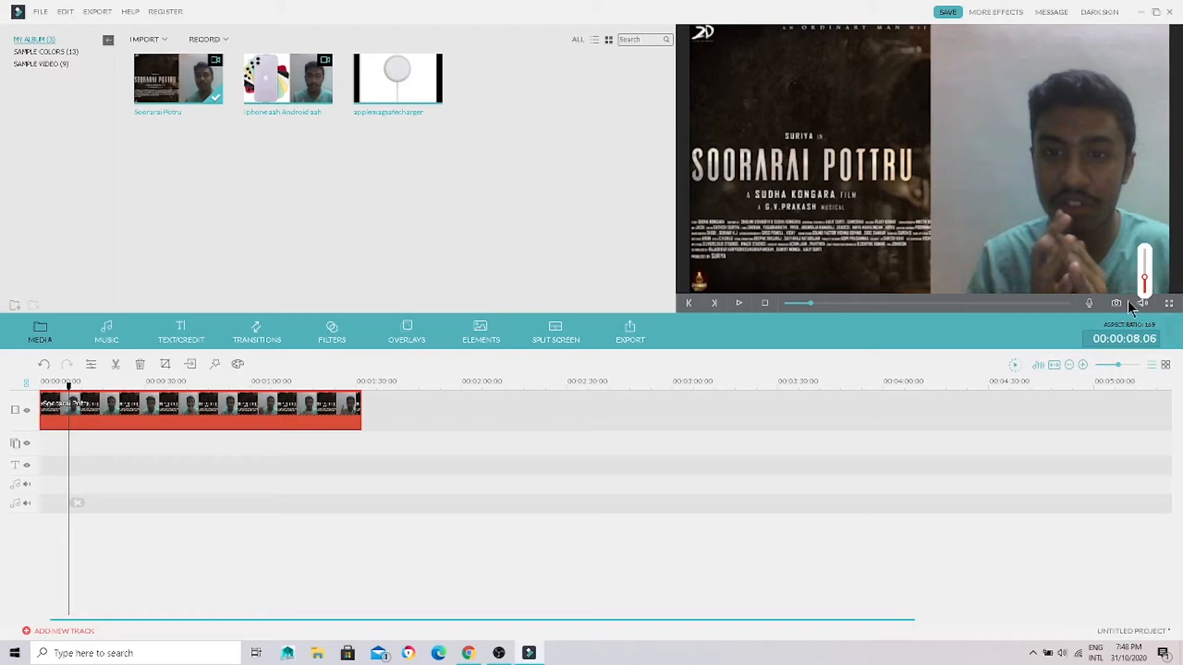
left_click(1147, 264)
left_click_drag(1148, 264, 1148, 285)
left_click(799, 424)
key("space")
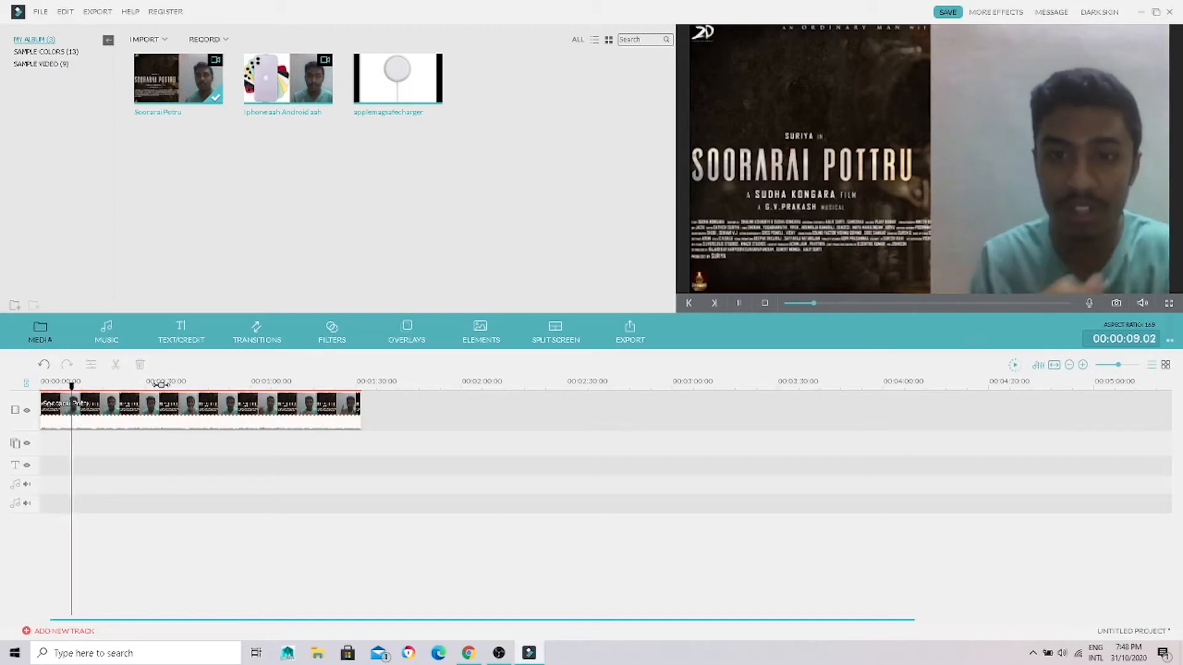
key("space")
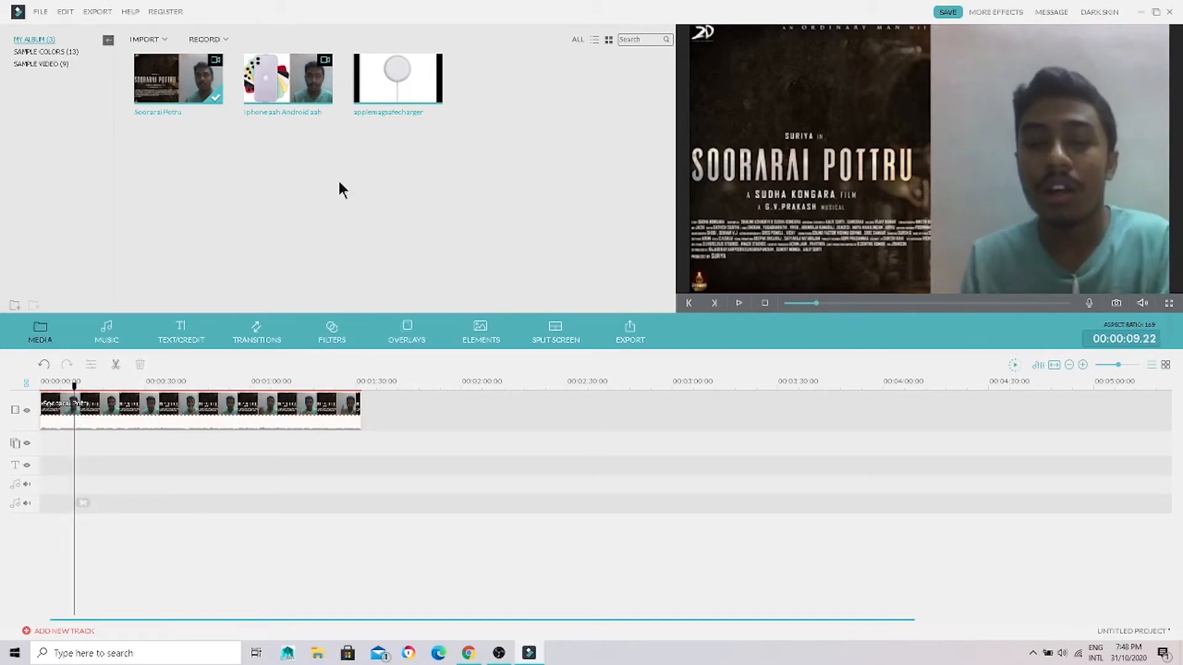
Step: Browse the text openers, insert Opener 11 at the start of the timeline ahead of the clip, and play it
left_click(179, 332)
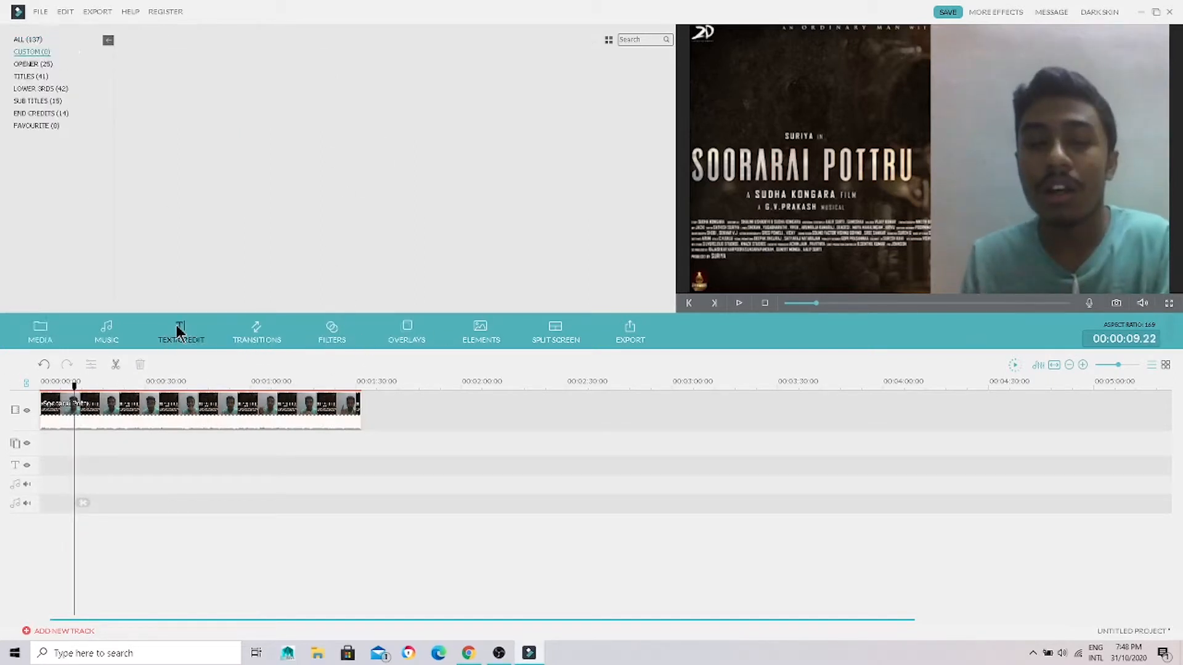
left_click(34, 66)
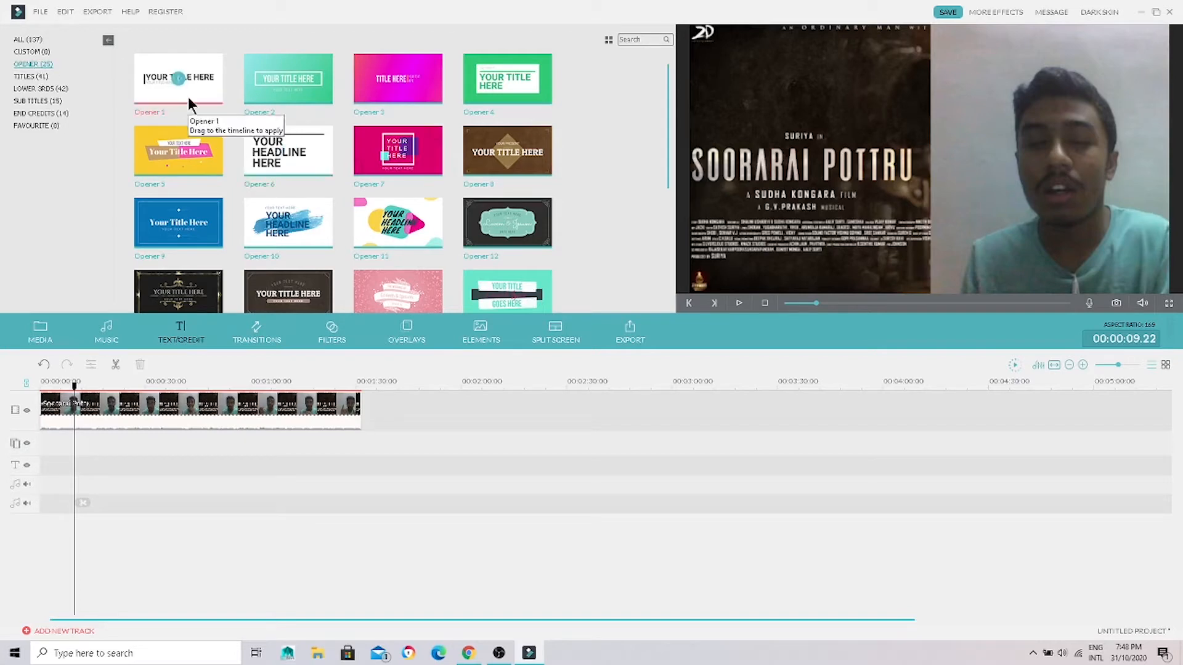
left_click_drag(74, 387, 5, 415)
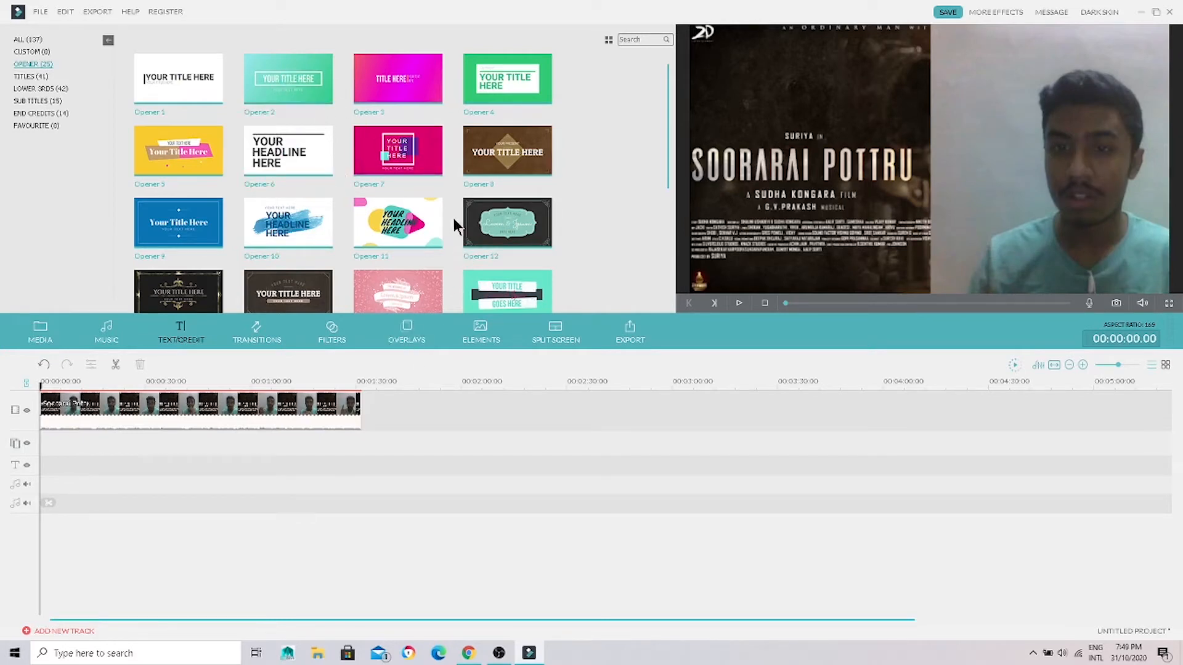
left_click_drag(668, 179, 663, 317)
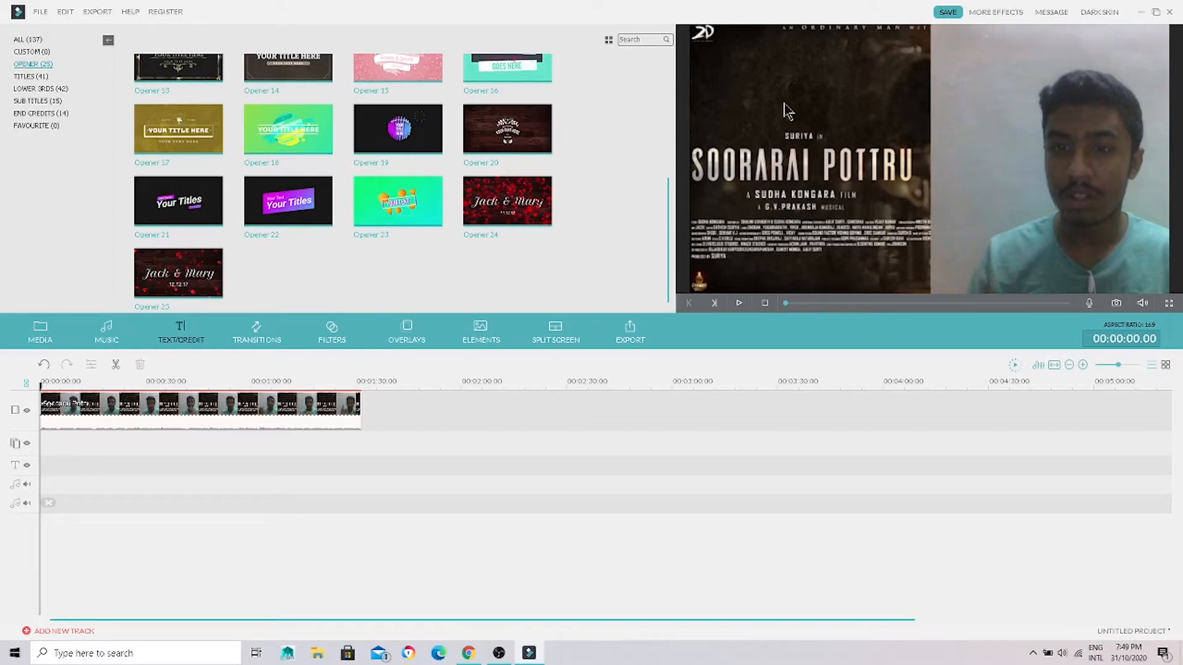
left_click_drag(670, 180, 652, 50)
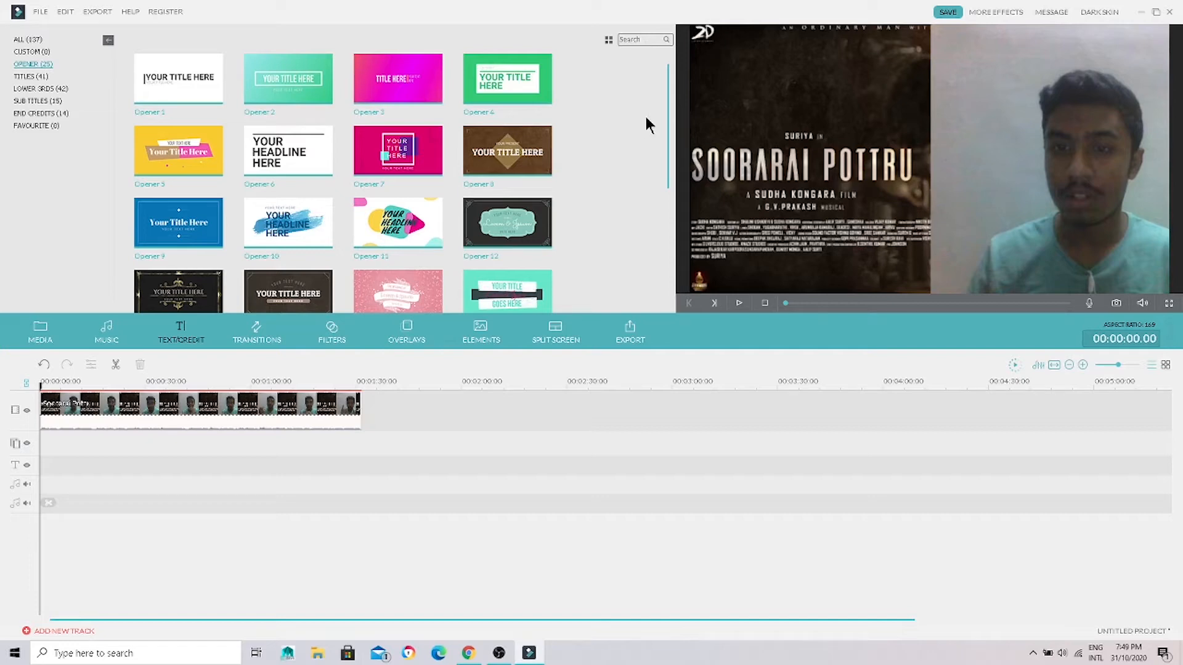
left_click_drag(667, 186, 645, 314)
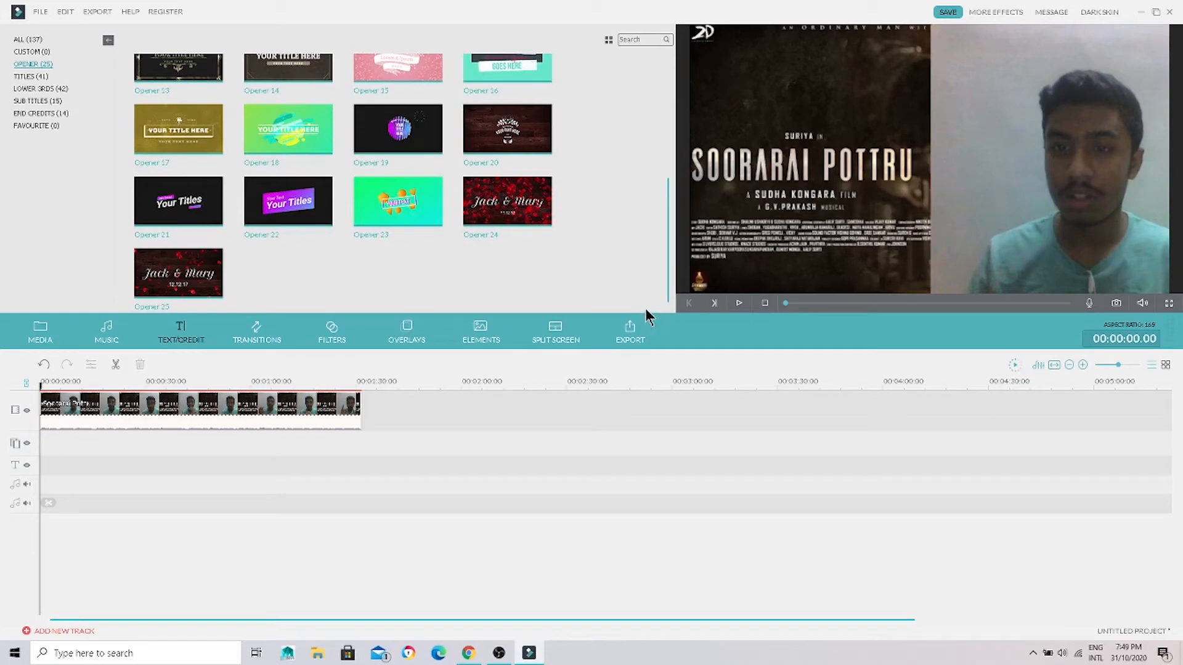
left_click_drag(646, 309, 668, 163)
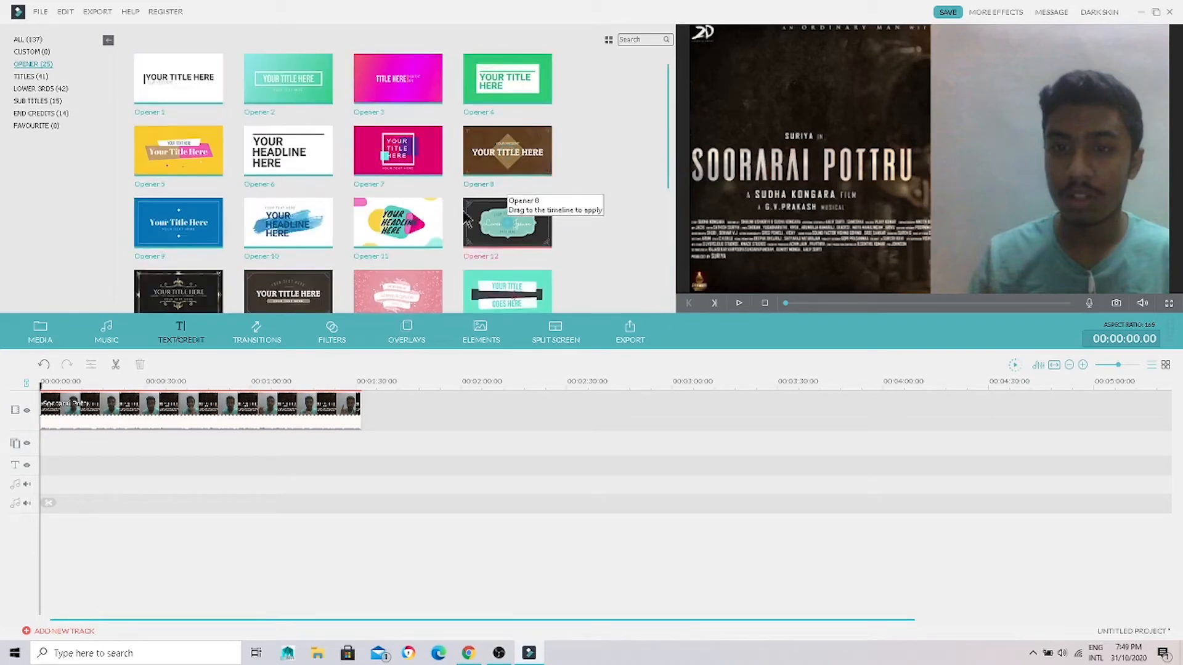
left_click(403, 222)
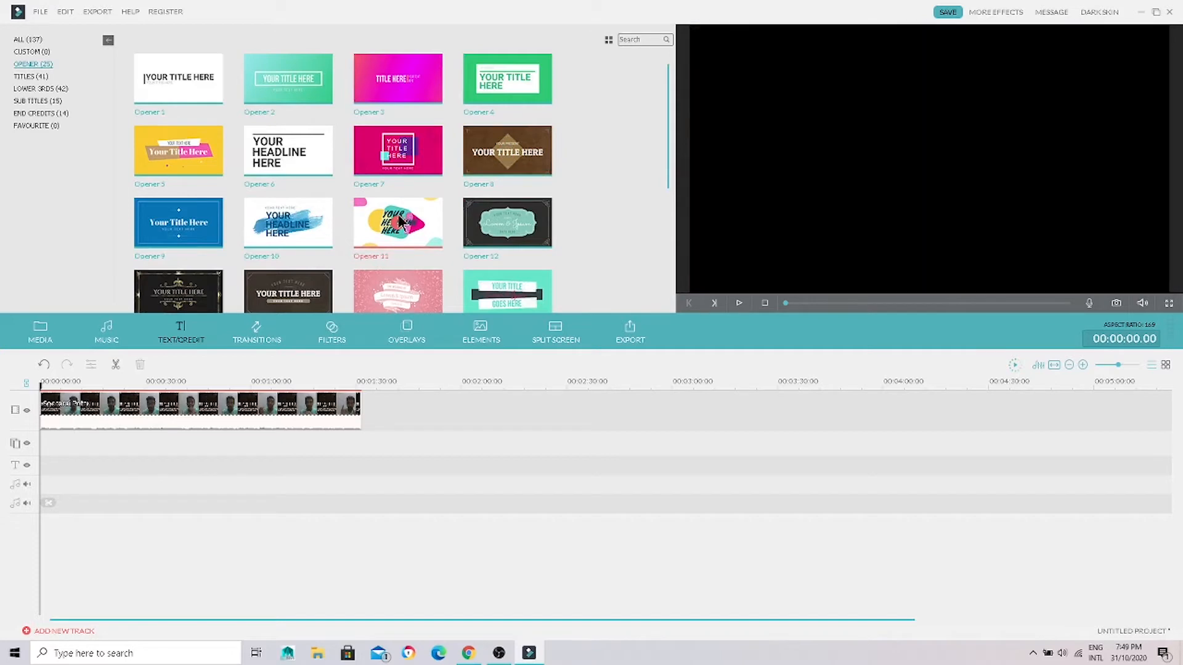
left_click_drag(554, 436, 494, 402)
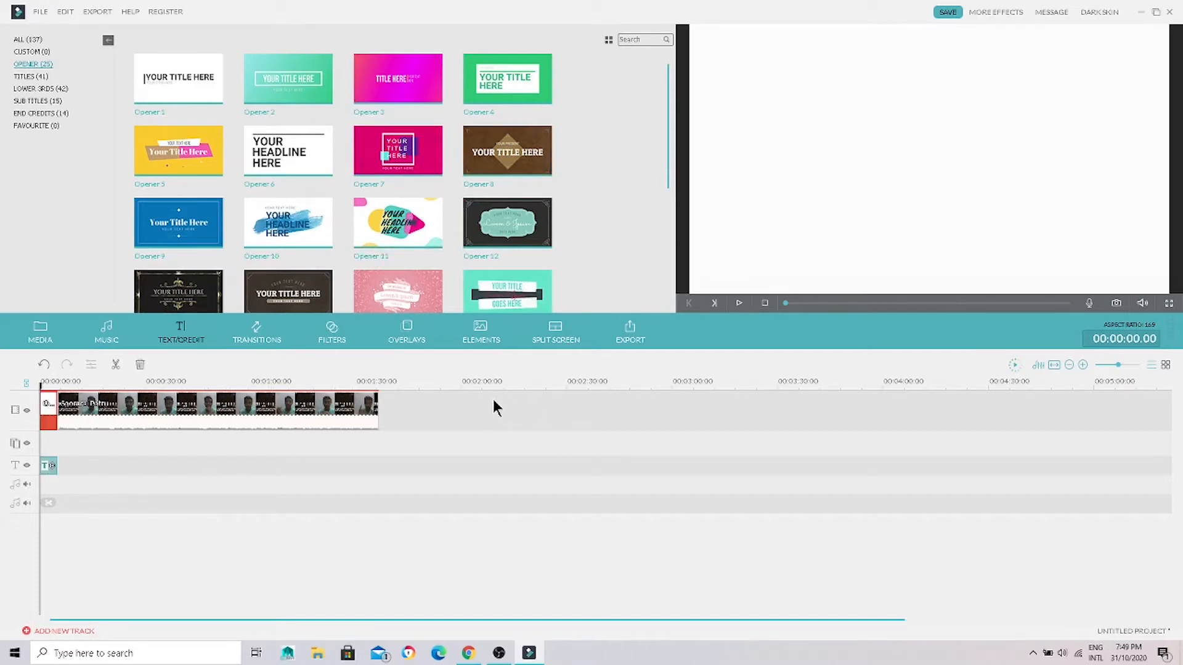
key("space")
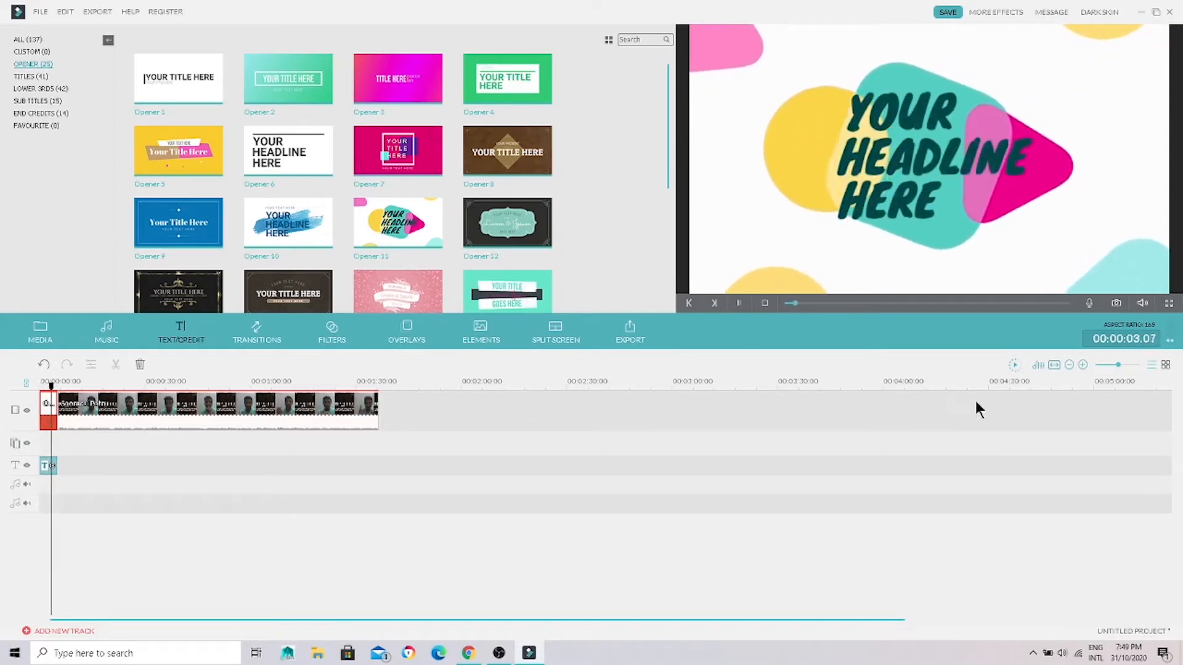
key("space")
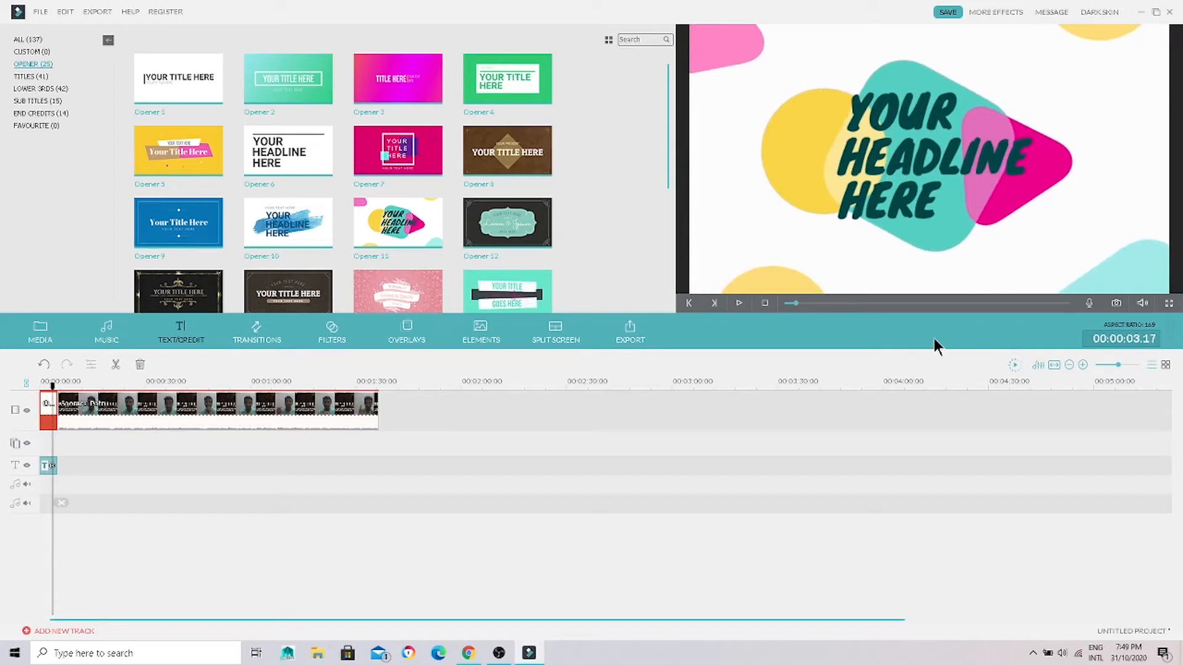
Step: Replace the opener's first text line, YOUR, with "slnvslkvms"
double_click(930, 120)
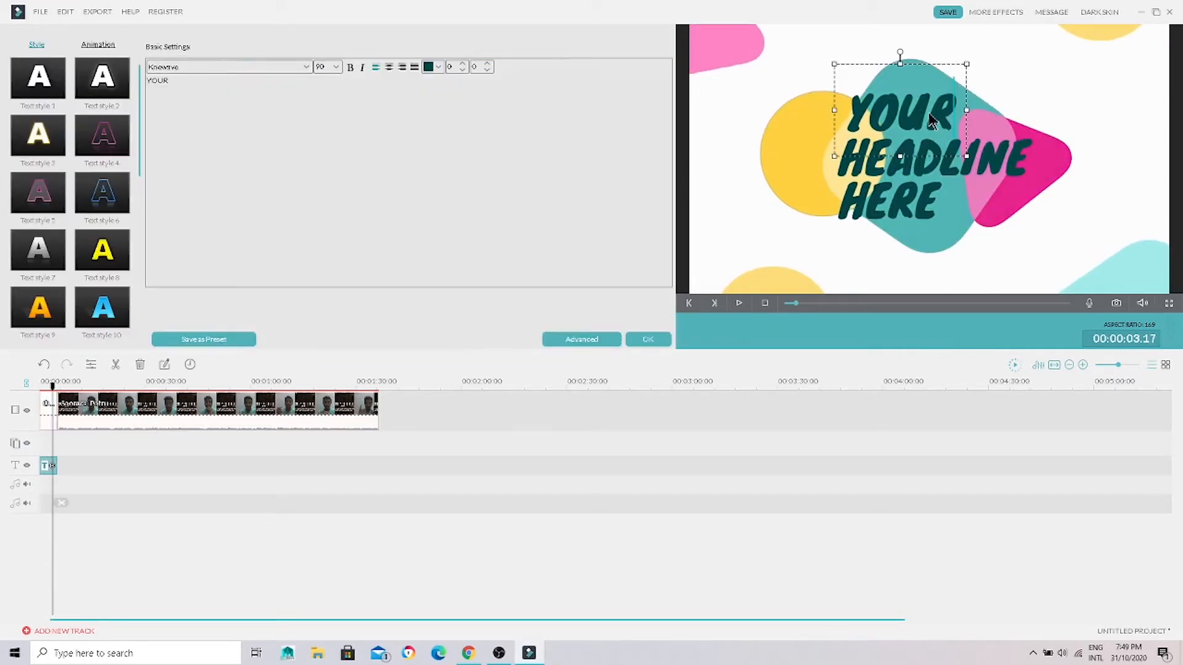
left_click(956, 342)
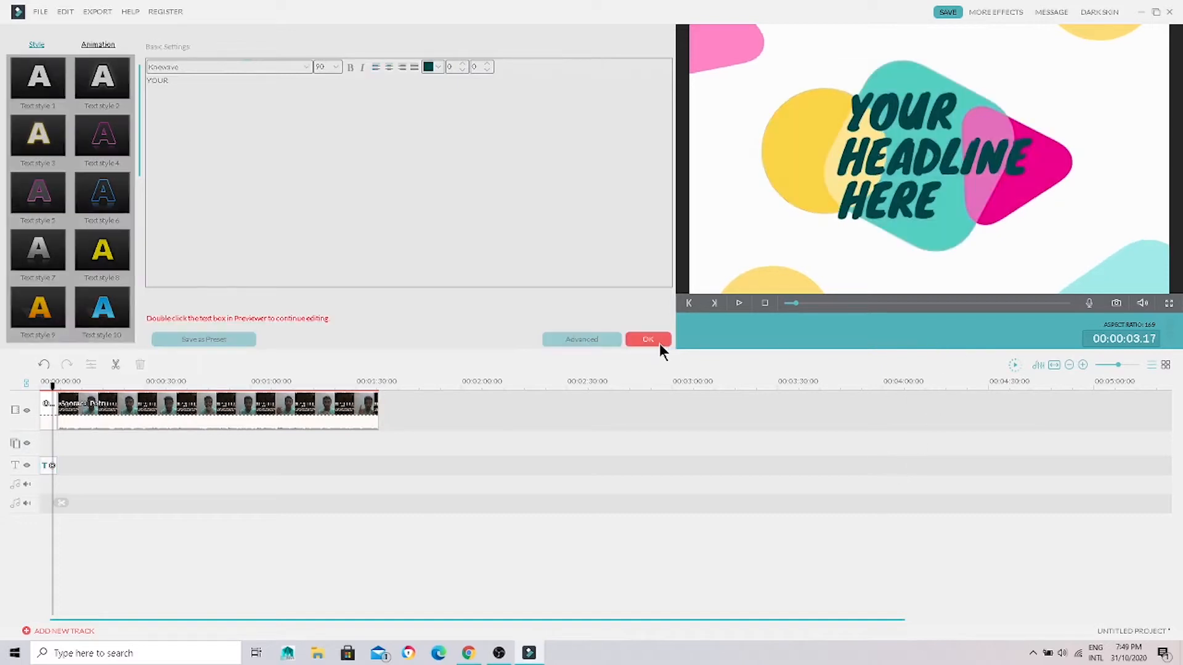
double_click(916, 117)
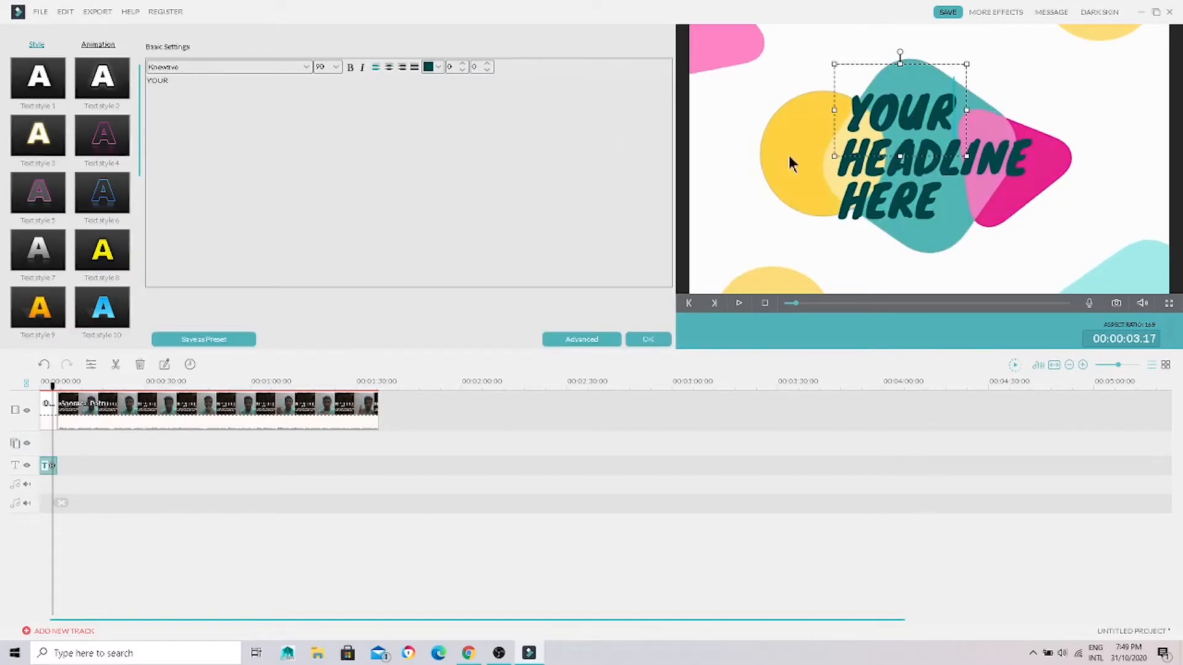
left_click_drag(256, 90, 136, 101)
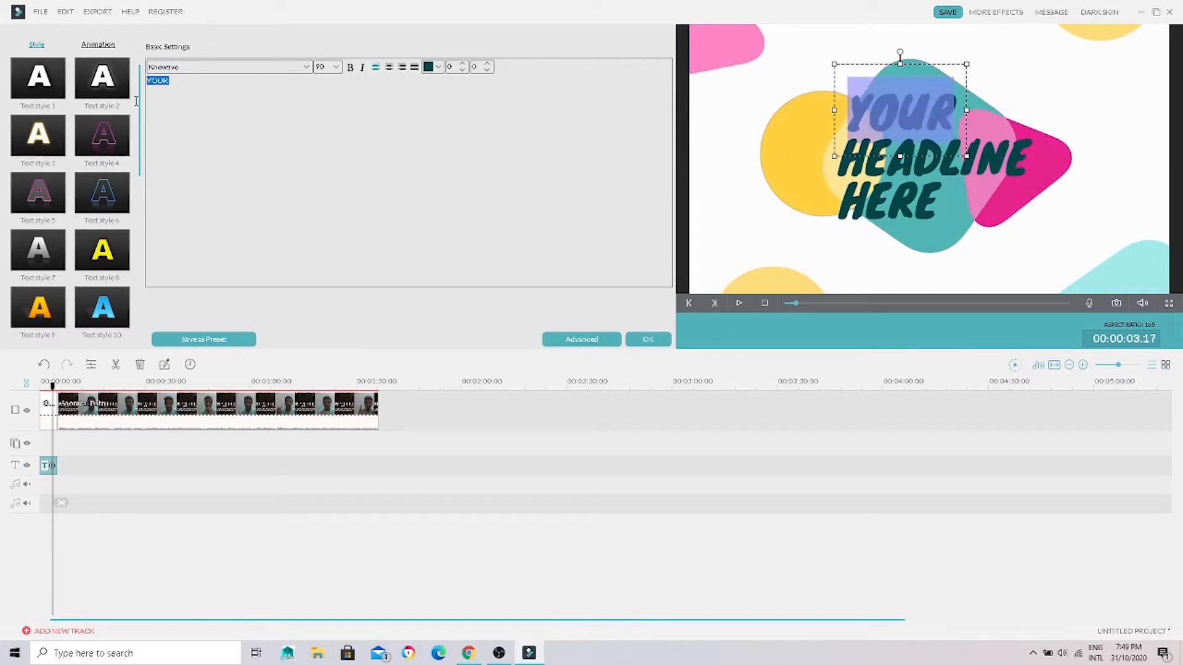
key("BackSpace")
type("slnvslkvms")
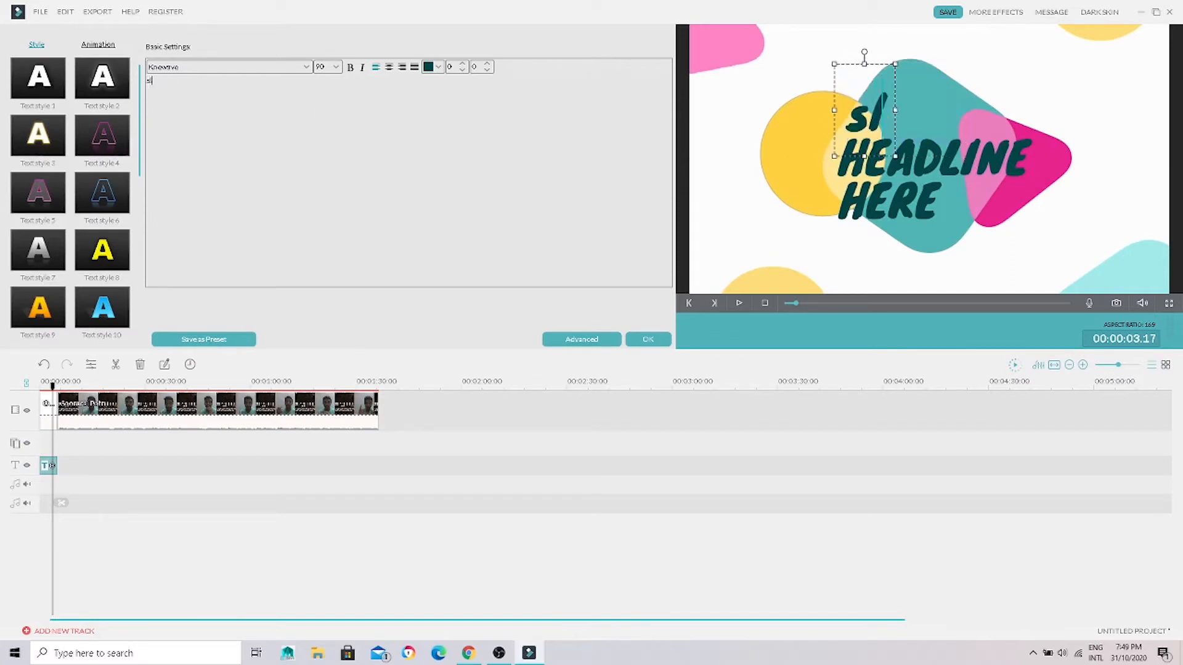
Step: Set the font of the opener's first text line to Mistral
left_click(290, 66)
scroll(224, 119, "down", 5)
scroll(225, 120, "down", 8)
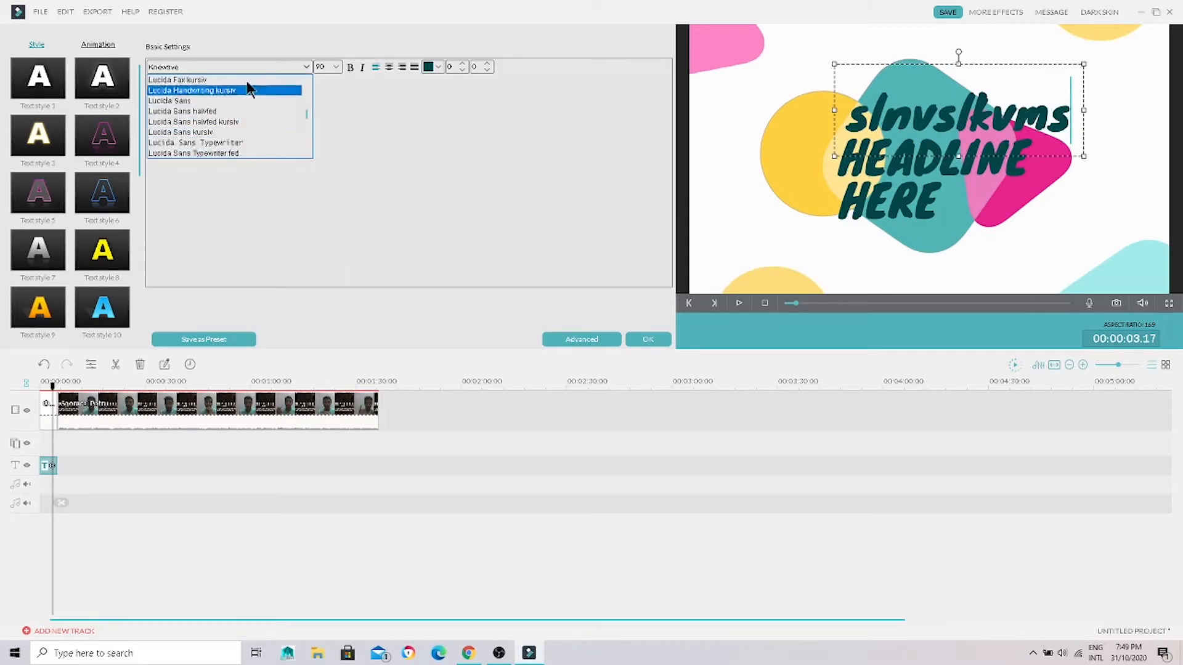
scroll(219, 136, "down", 6)
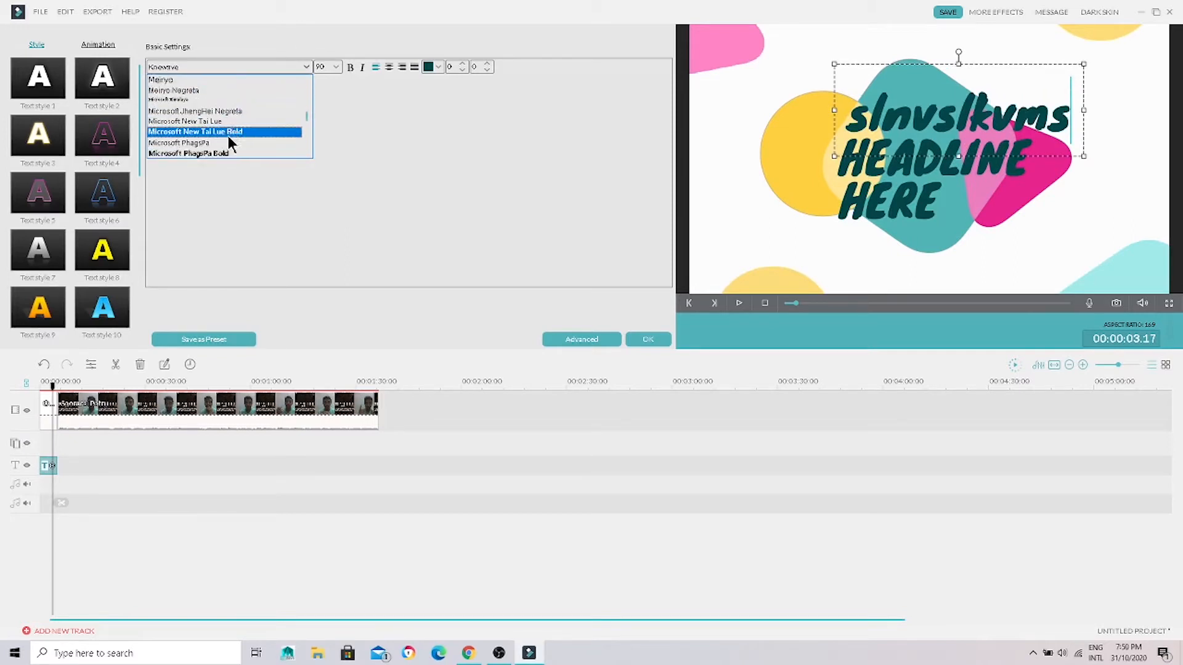
scroll(223, 141, "up", 3)
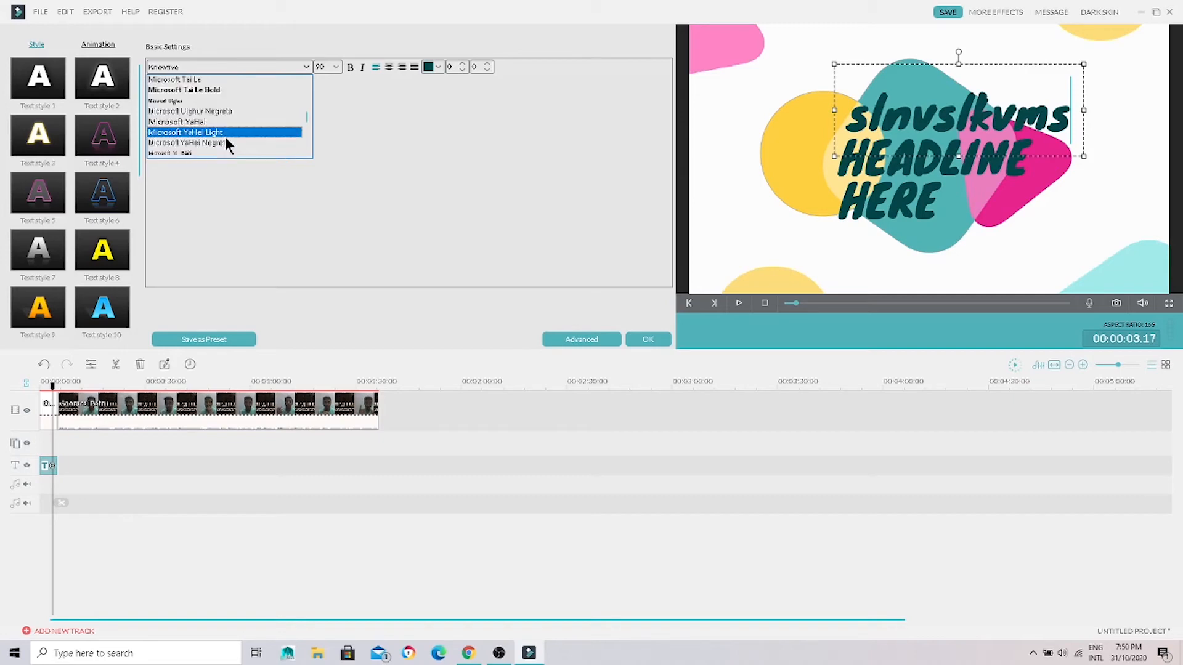
left_click(224, 137)
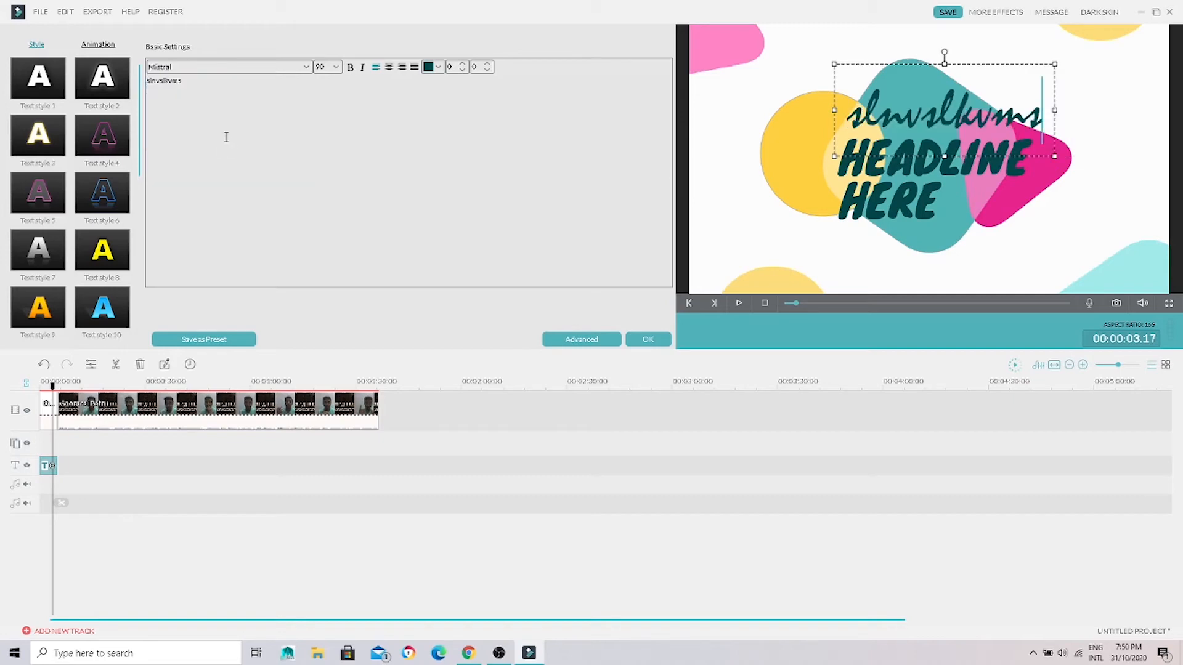
Step: Set the font of the opener's first text line to Gill Sans Ultra Bold
left_click(231, 76)
scroll(238, 119, "up", 10)
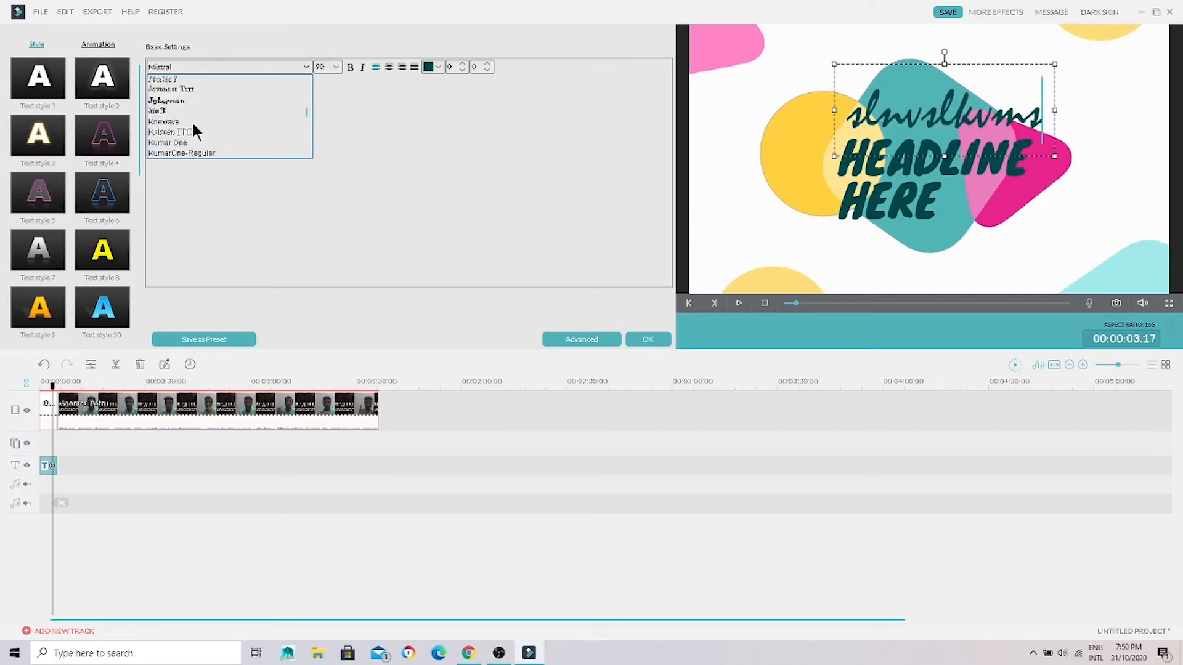
scroll(195, 130, "up", 10)
scroll(195, 130, "up", 1)
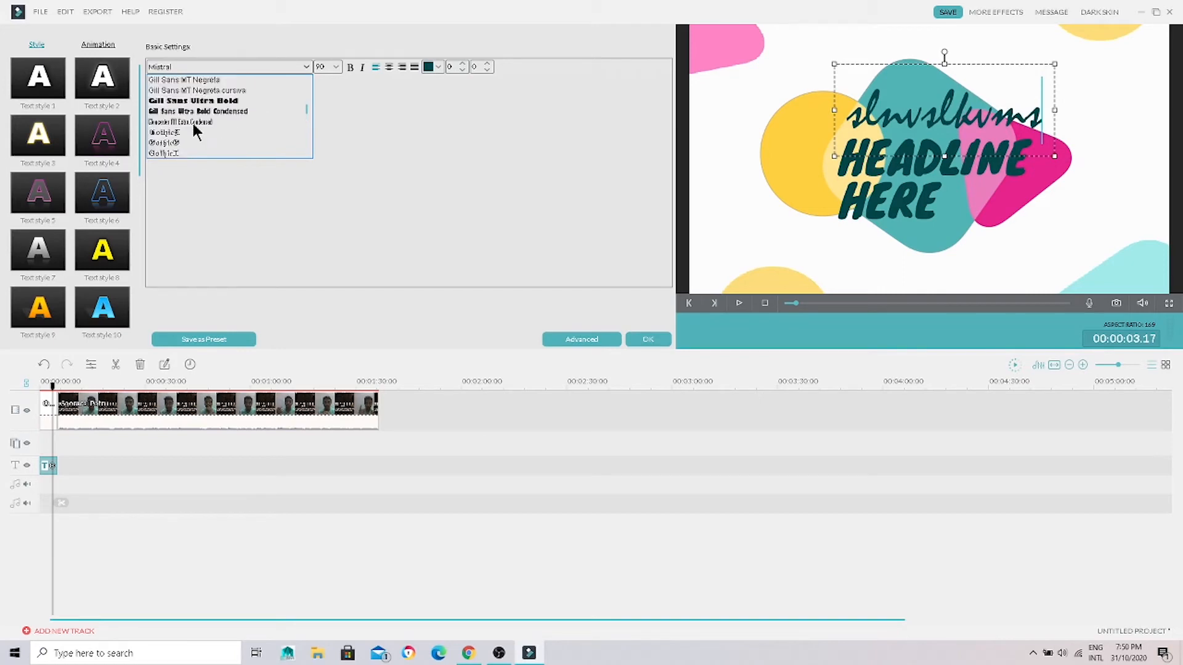
left_click(217, 101)
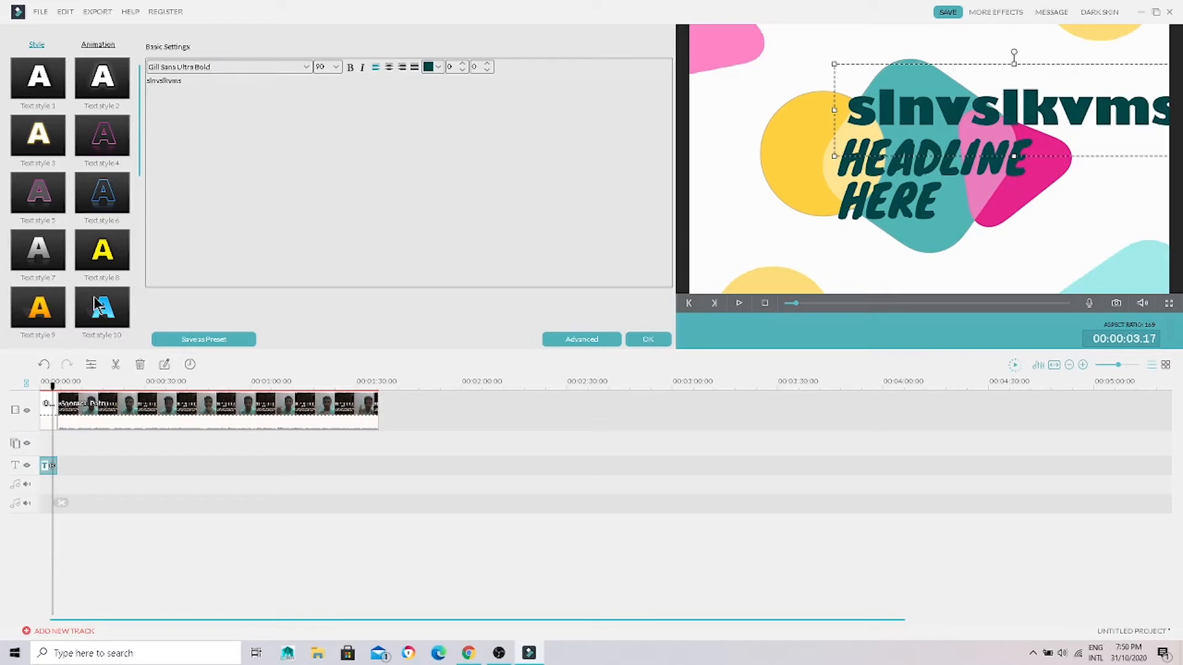
Step: Select Text style 6 and the Fade animation for the opener's first line, accept the text edits, and play the opener
left_click(121, 194)
scroll(84, 119, "down", 1)
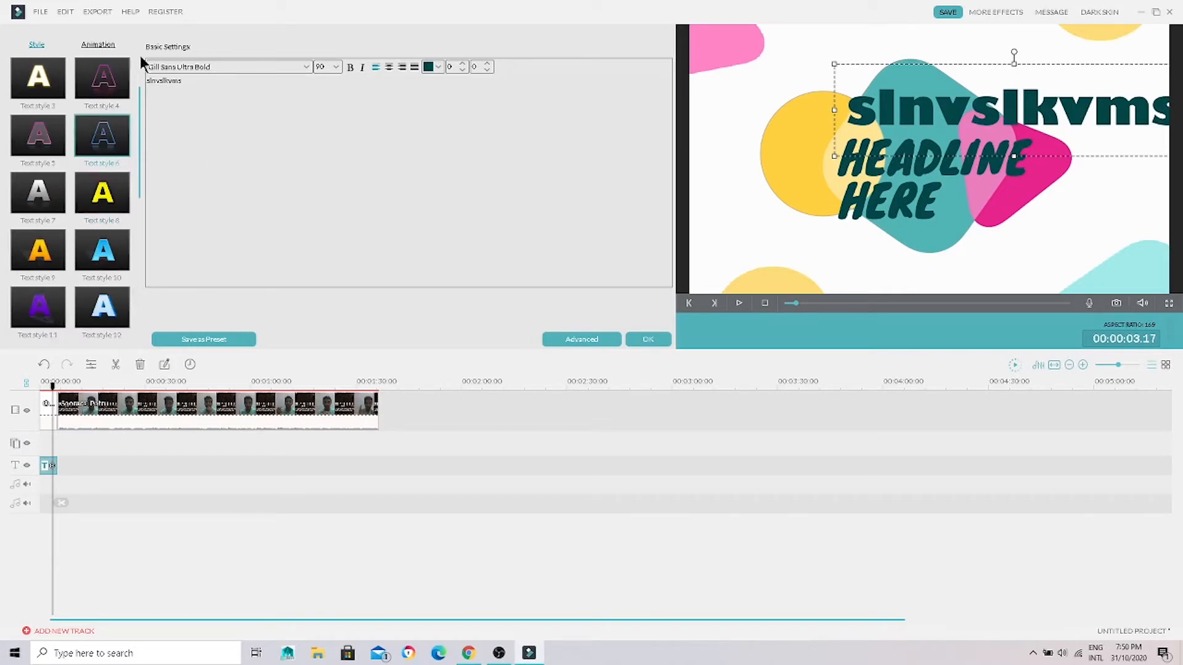
left_click(110, 45)
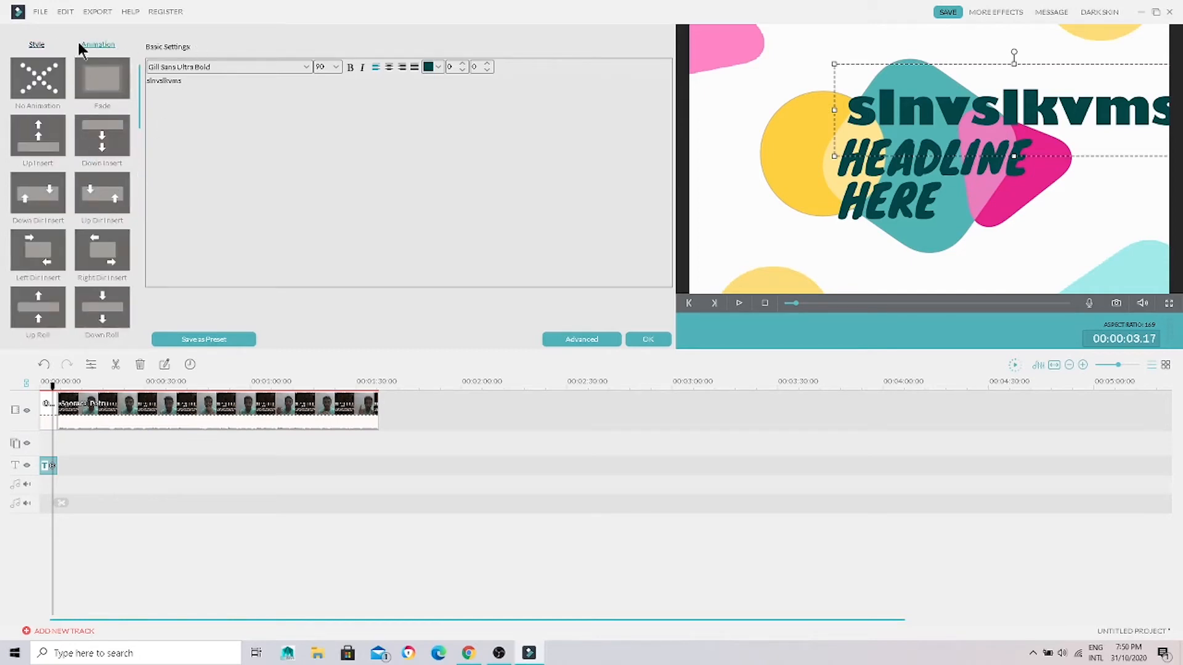
left_click(82, 93)
left_click(665, 340)
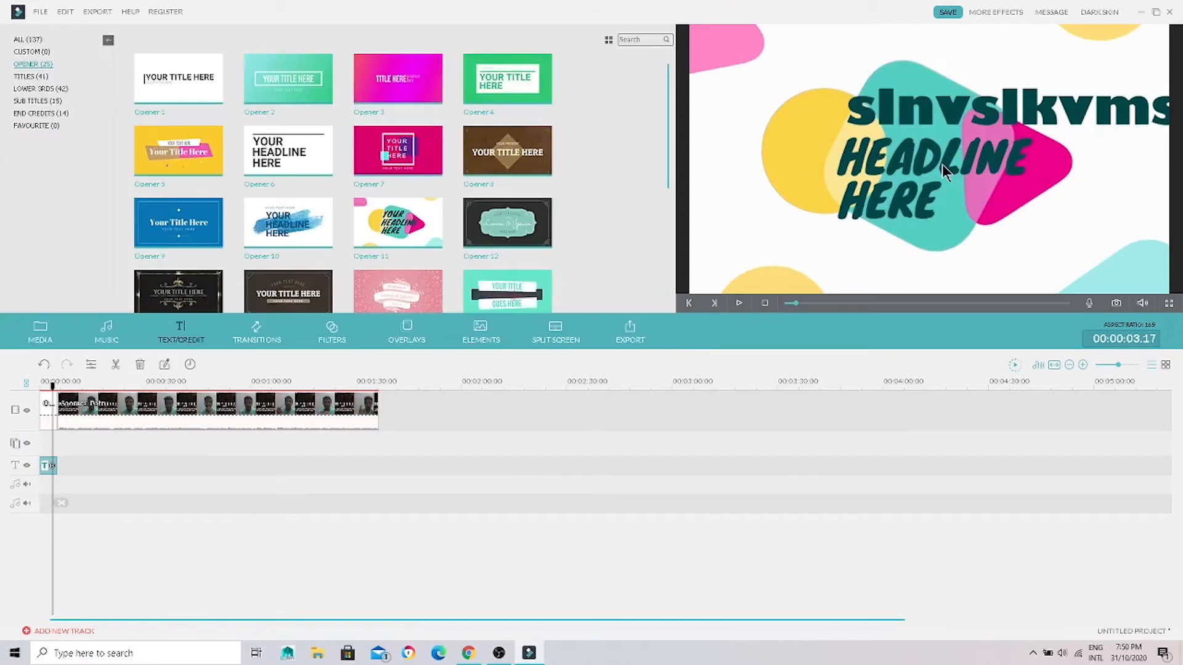
key("space")
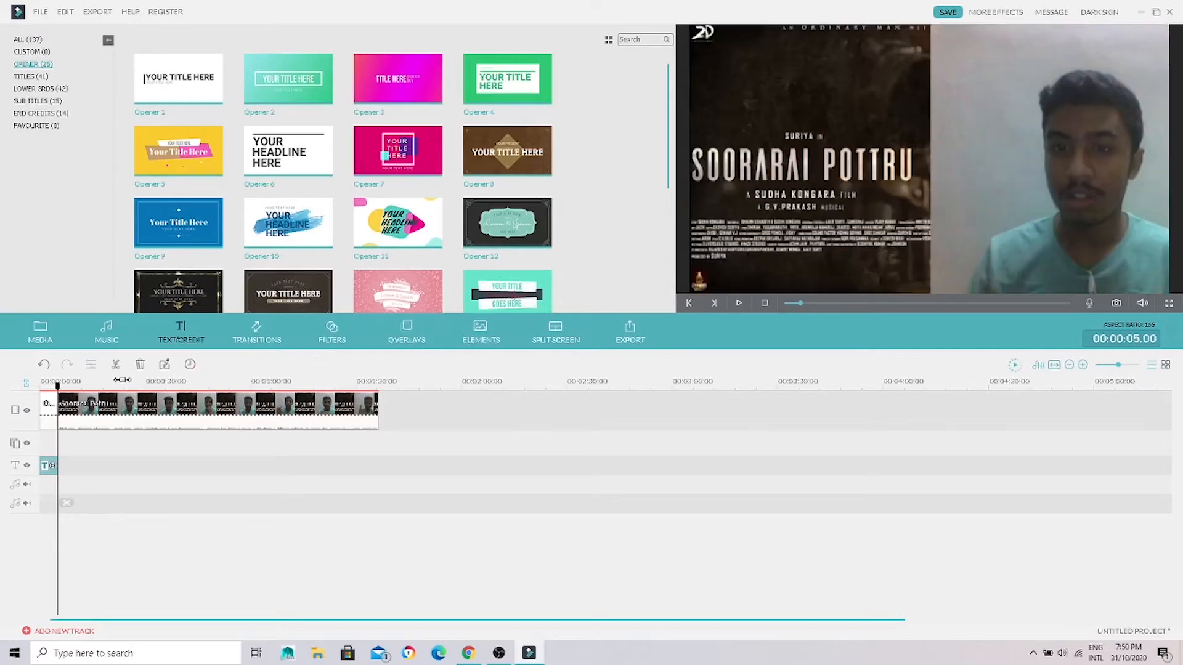
Step: Add the LowerThirds 2 title to the text track at about 15 seconds
left_click(41, 76)
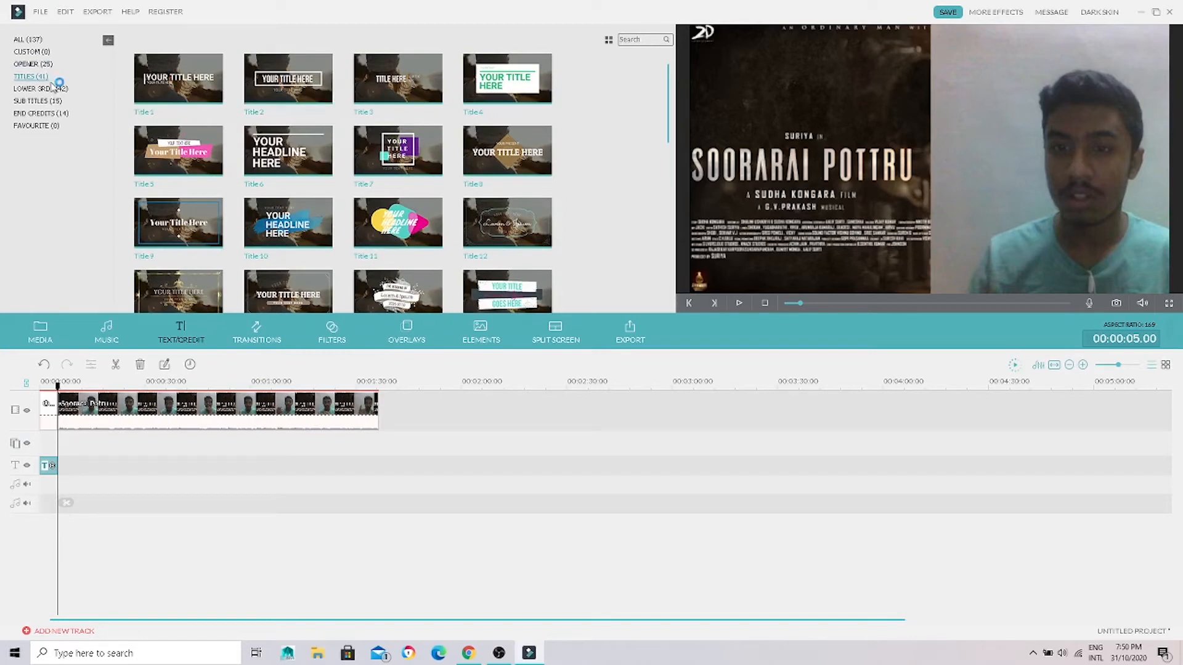
left_click(56, 87)
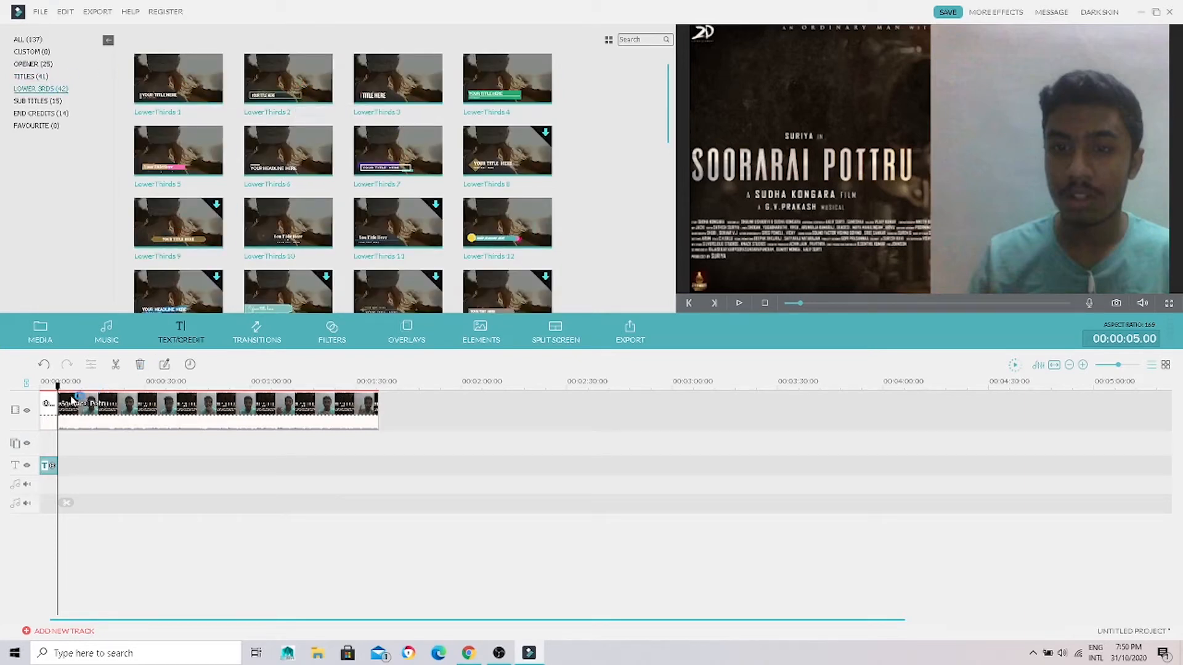
left_click_drag(58, 388, 94, 388)
left_click(290, 80)
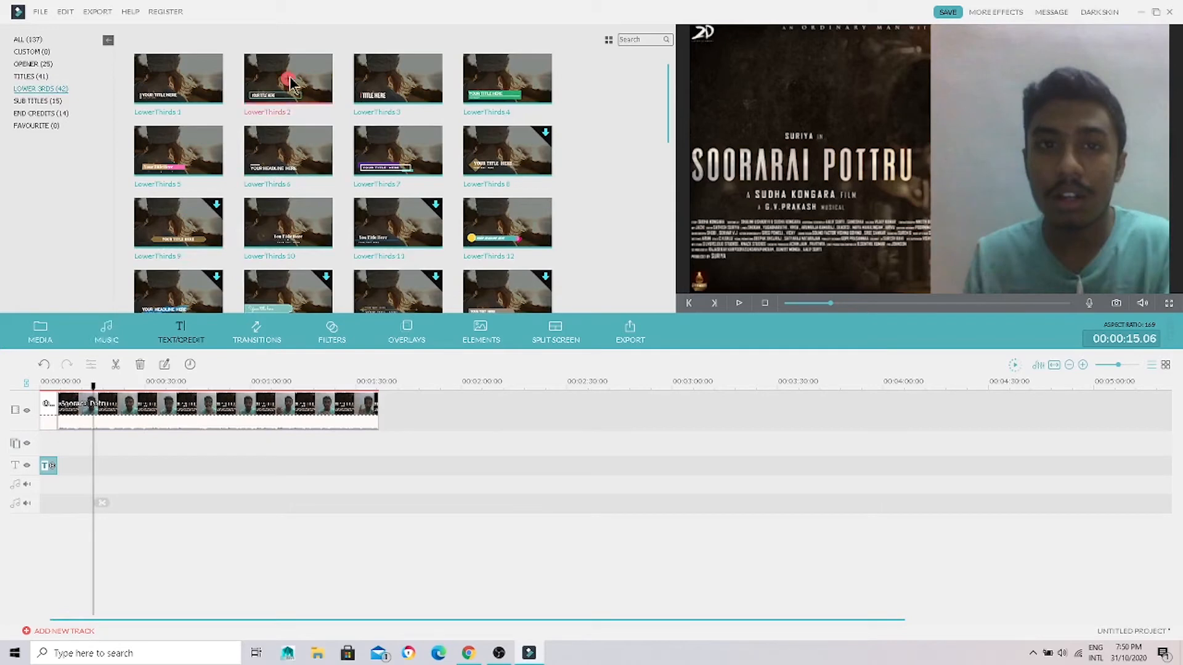
left_click(290, 79)
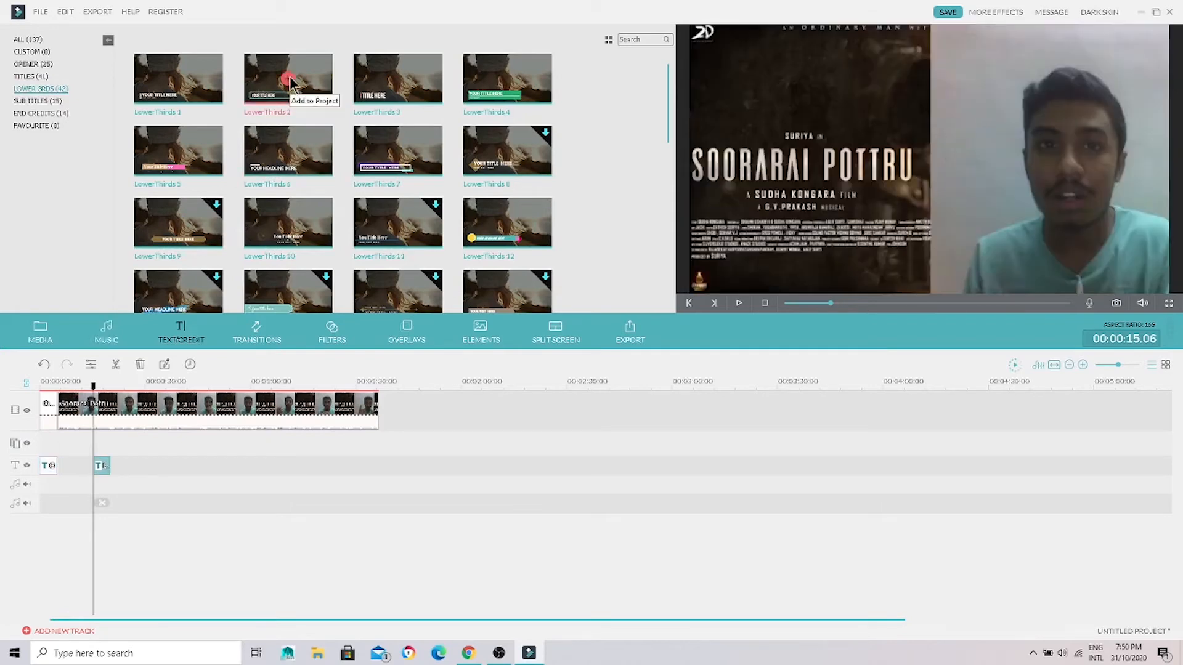
Step: Play the new lower third and pause at about 17 seconds with its text showing
left_click(26, 466)
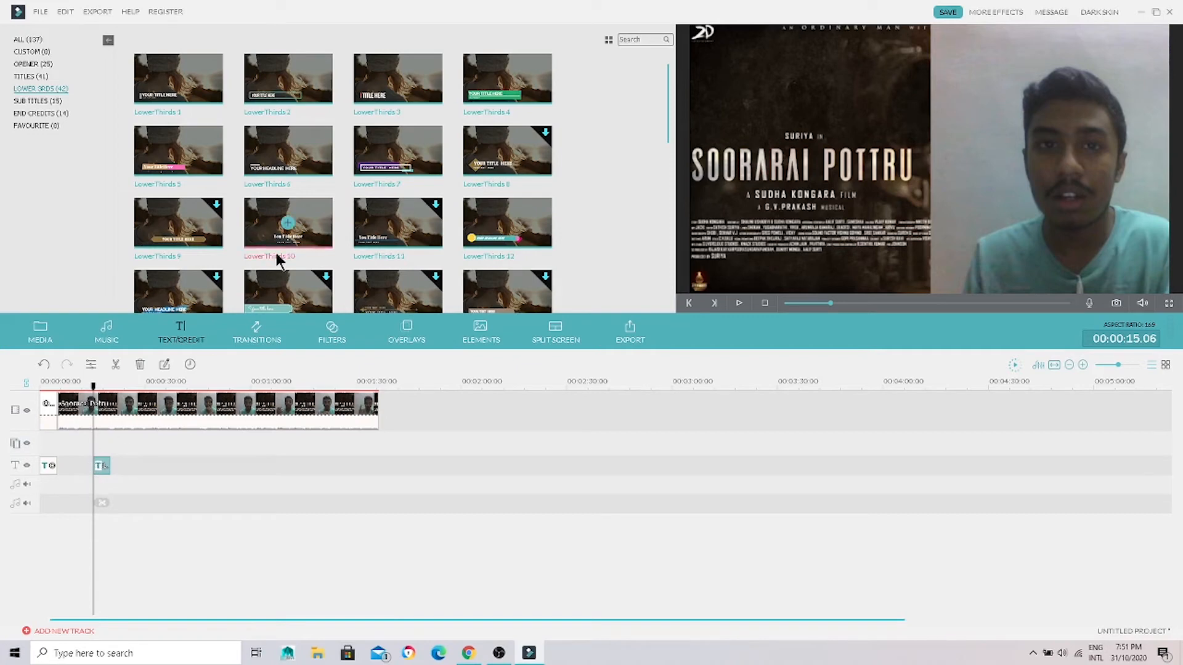
key("space")
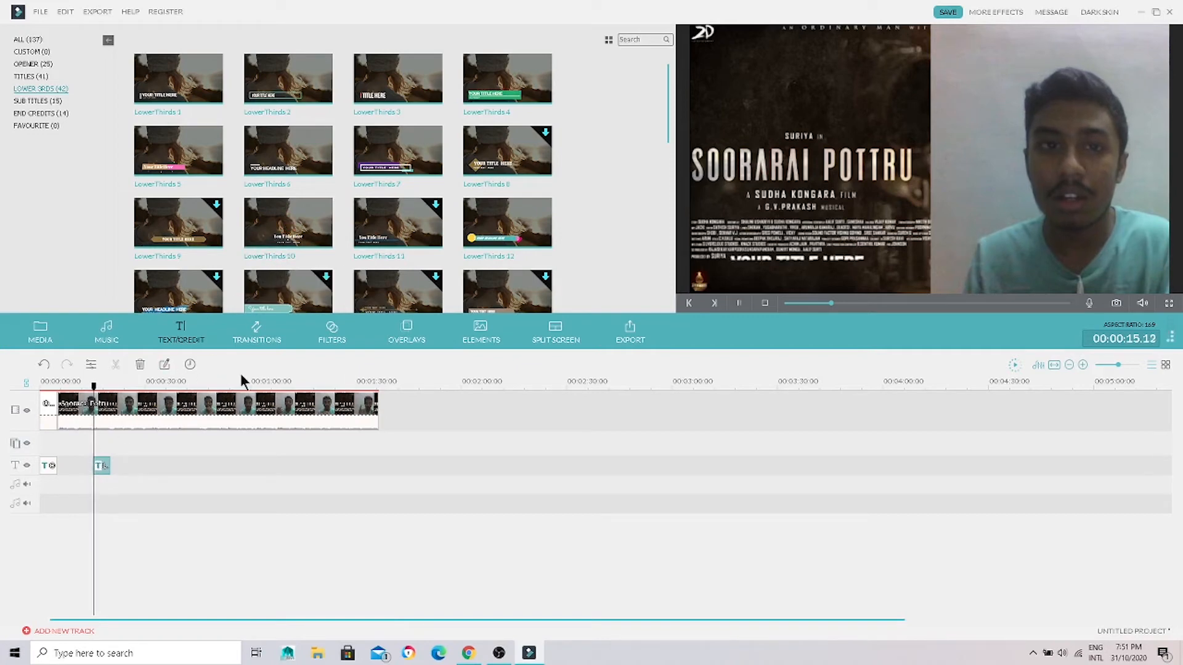
key("space")
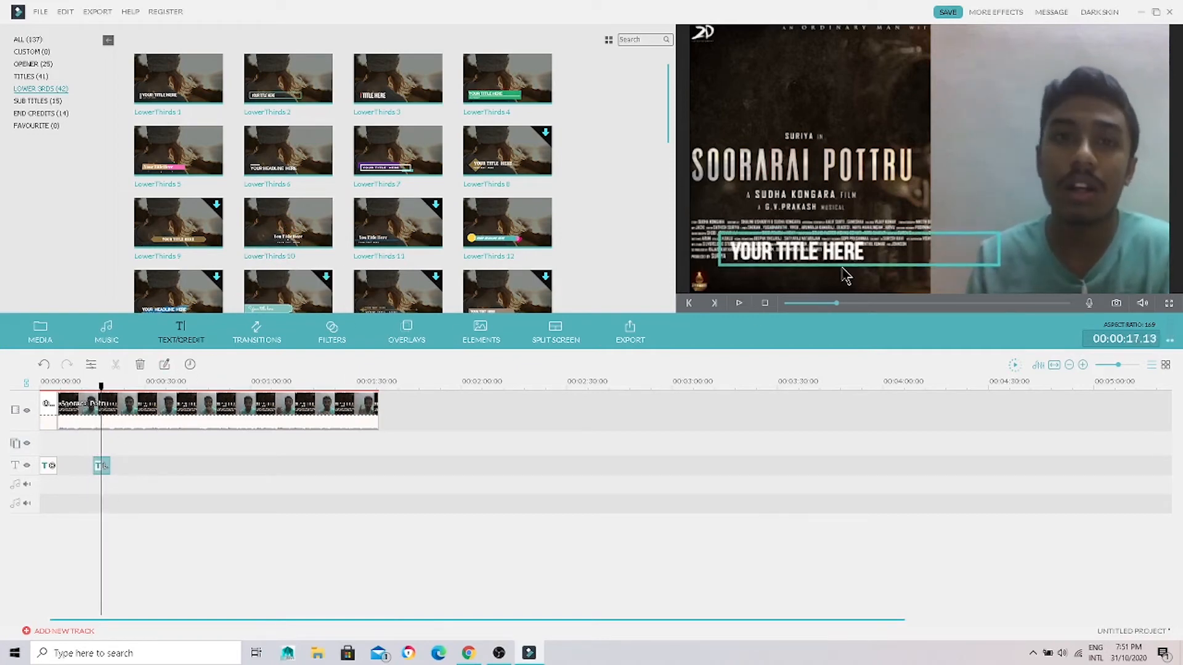
Step: Replace the lower third's text, YOUR TITLE HERE, with "bbvwljfLCH BA"
double_click(849, 257)
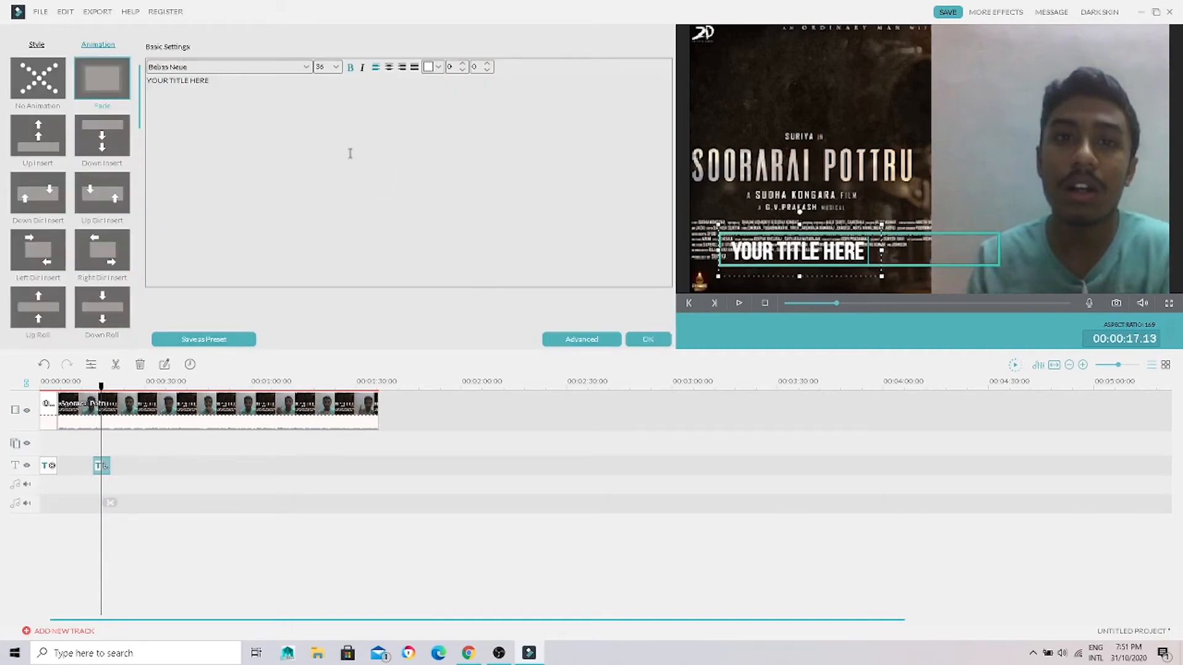
key("ctrl+a")
key("BackSpace")
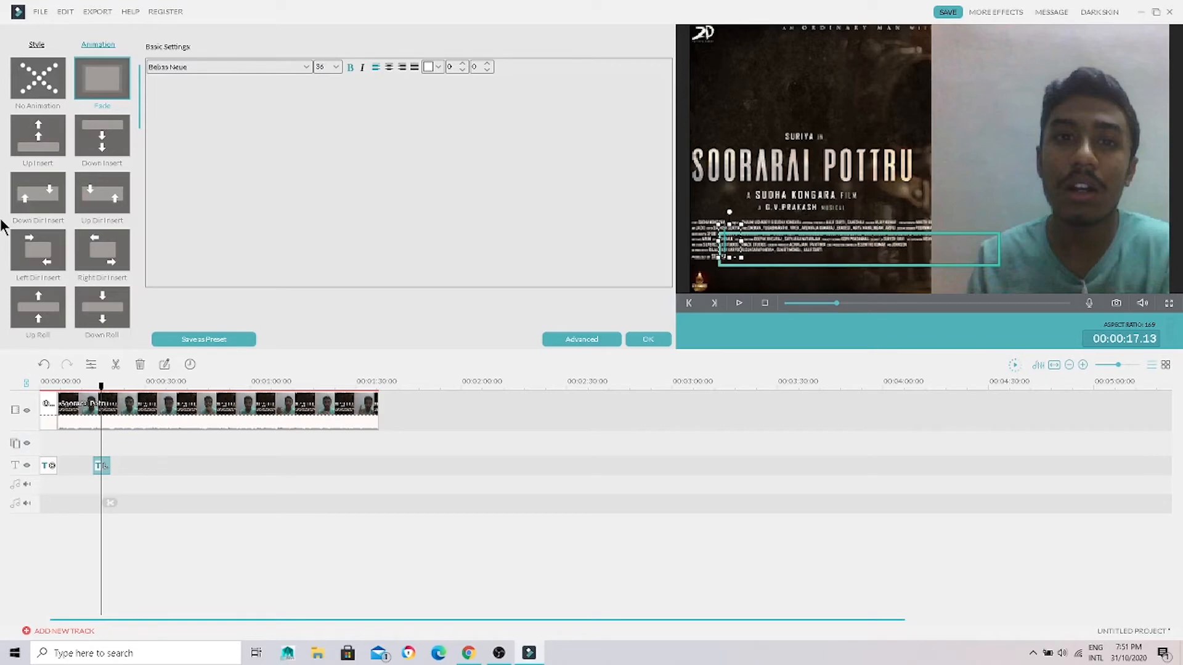
type("bbvwljf")
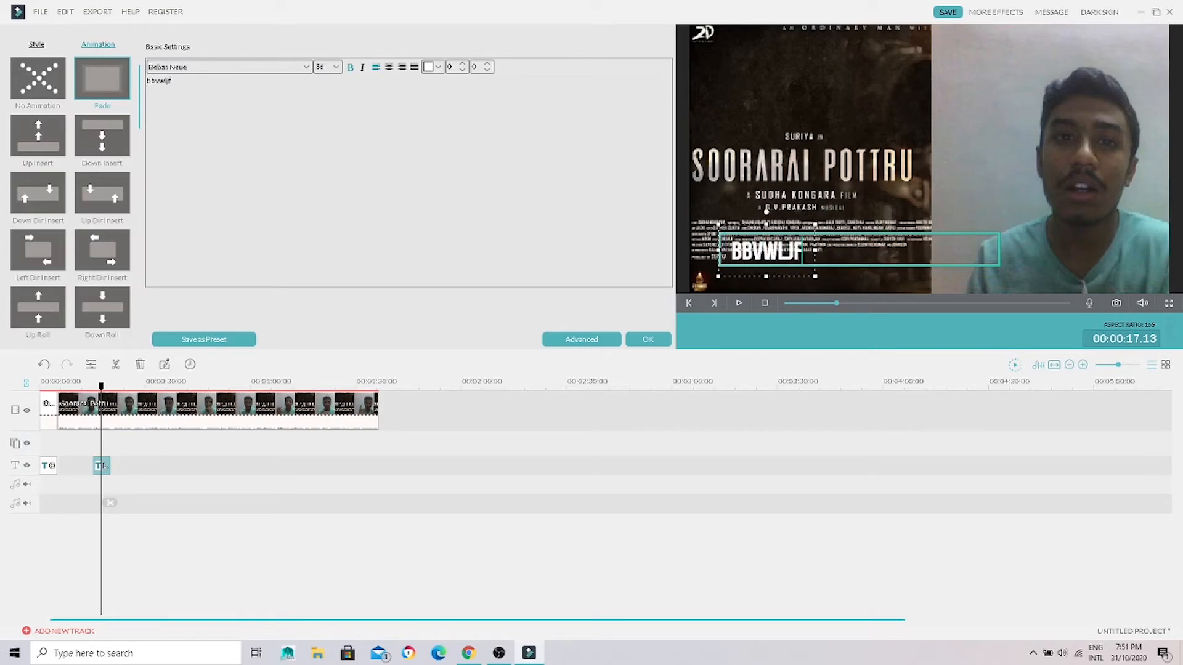
type("LCH BAOV")
key("BackSpace")
key("BackSpace")
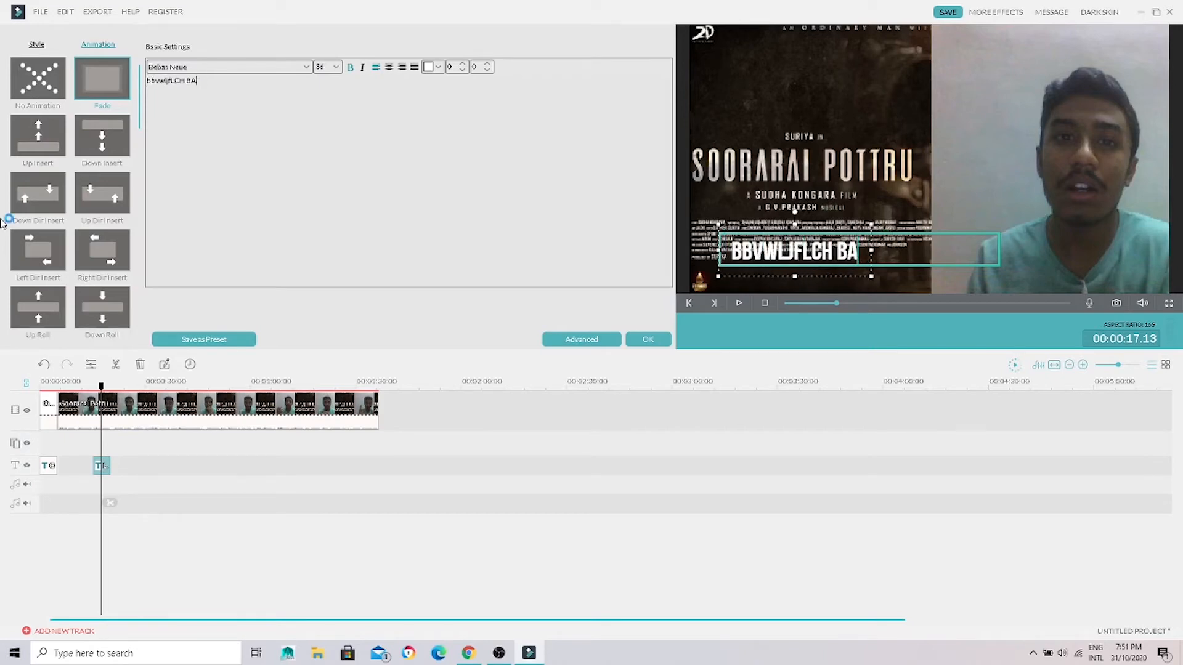
key("Caps_Lock")
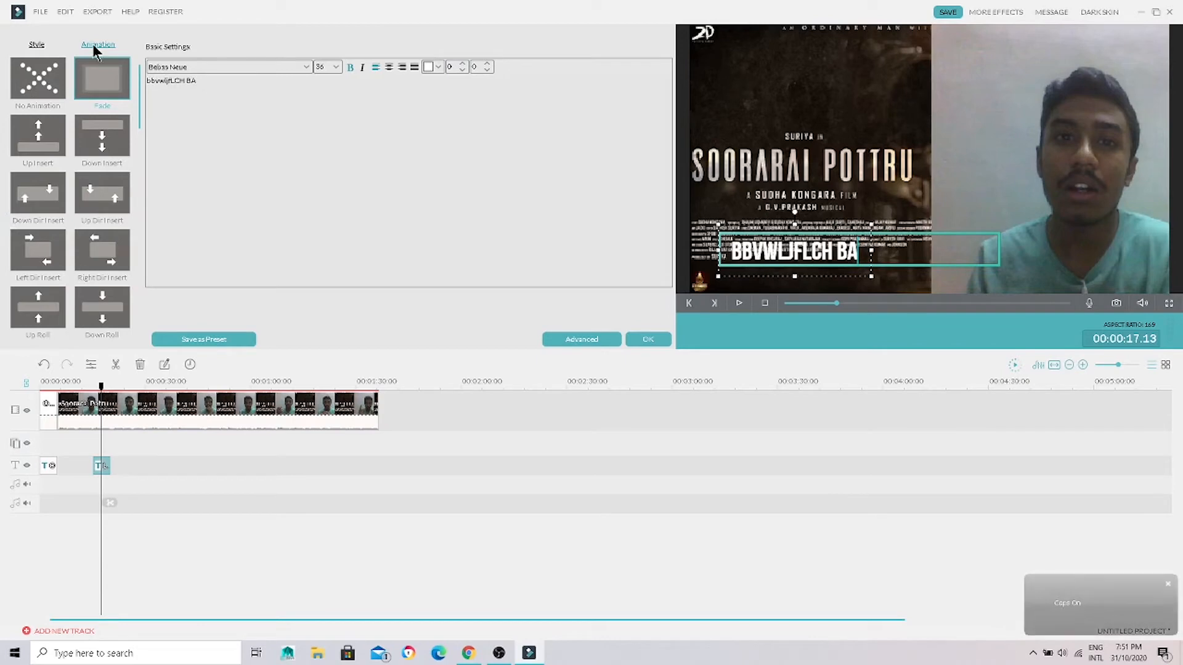
left_click(279, 64)
scroll(271, 124, "down", 3)
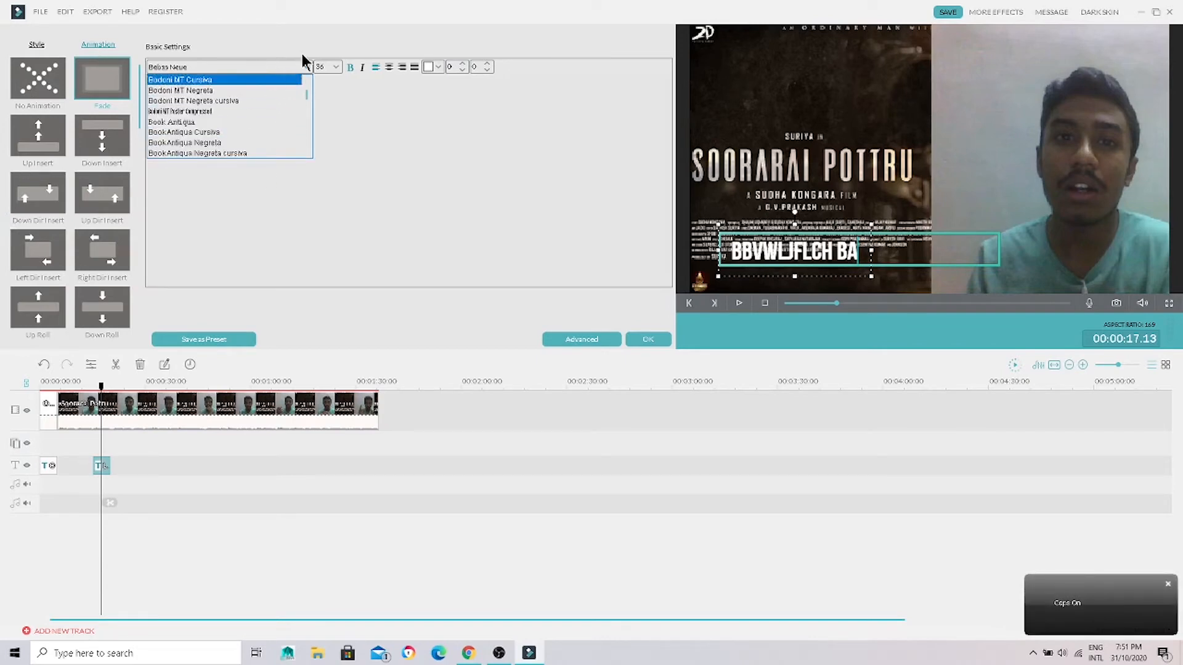
left_click(290, 69)
left_click(290, 71)
Step: Increase the lower third's font size until the text spans most of the frame's width
left_click(335, 67)
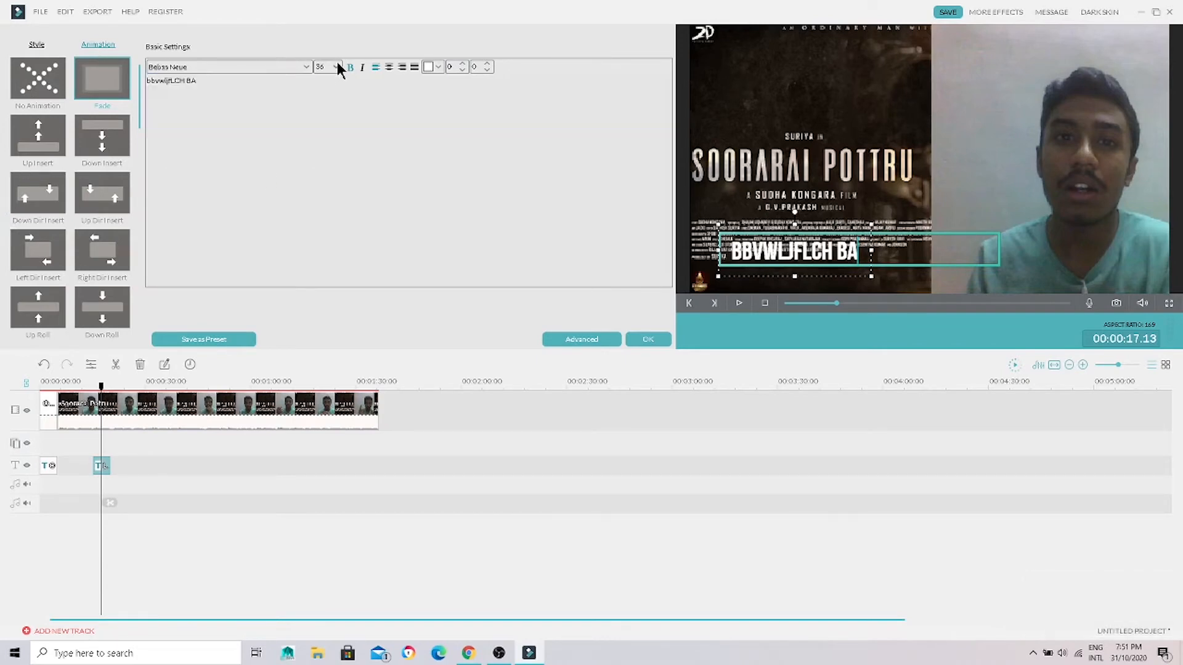
left_click(336, 66)
left_click(333, 90)
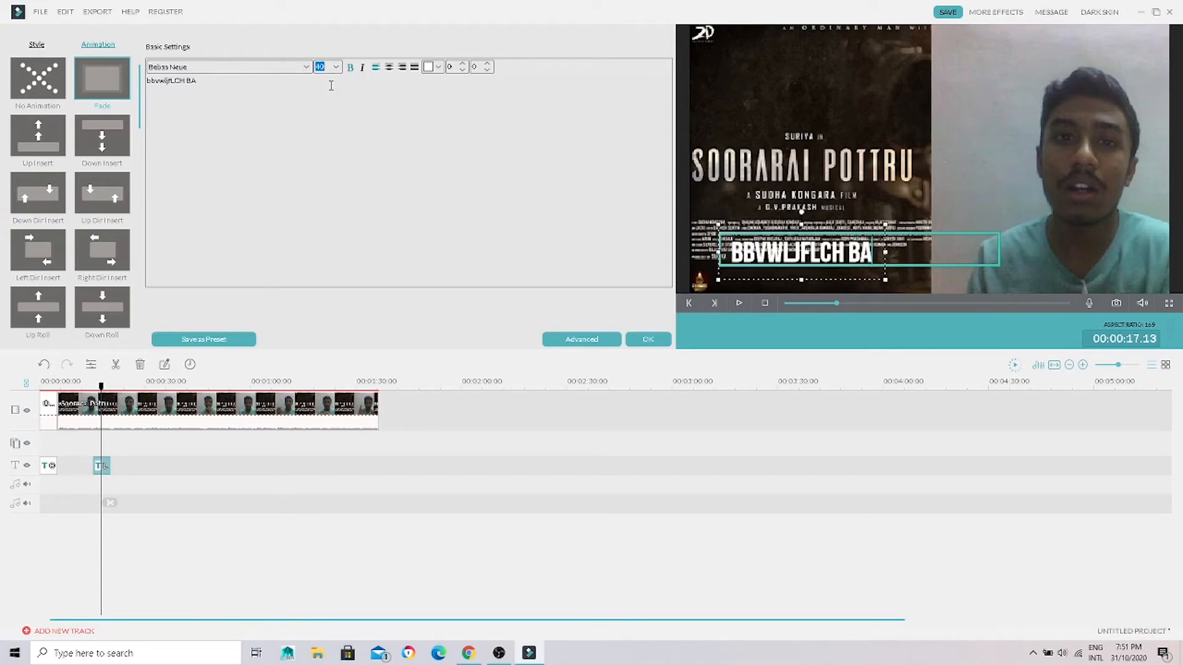
left_click(335, 66)
left_click(320, 122)
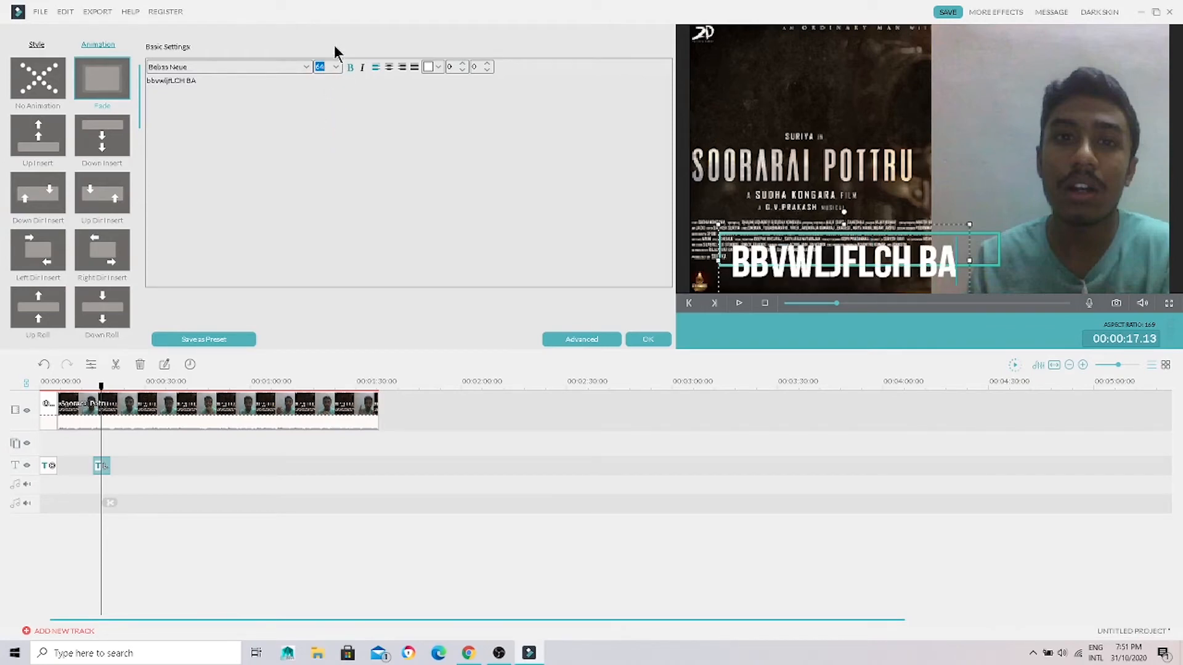
left_click(335, 67)
left_click(321, 135)
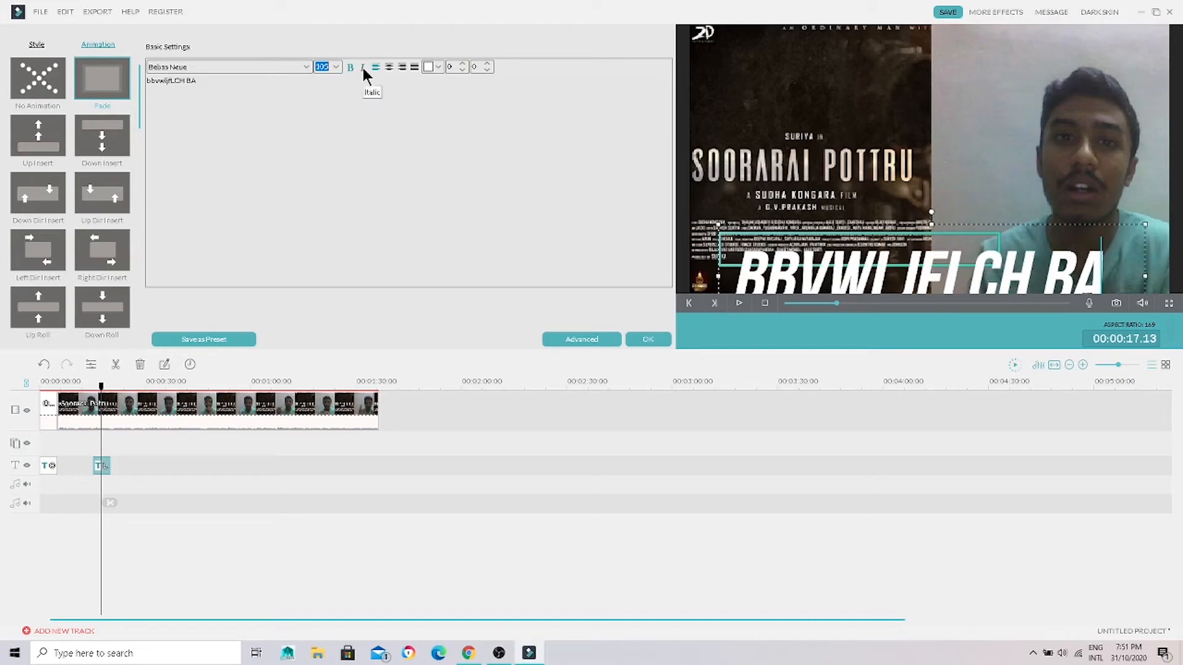
Step: Set the lower third's text colour to lime green and accept the text edits
left_click(438, 70)
left_click(438, 81)
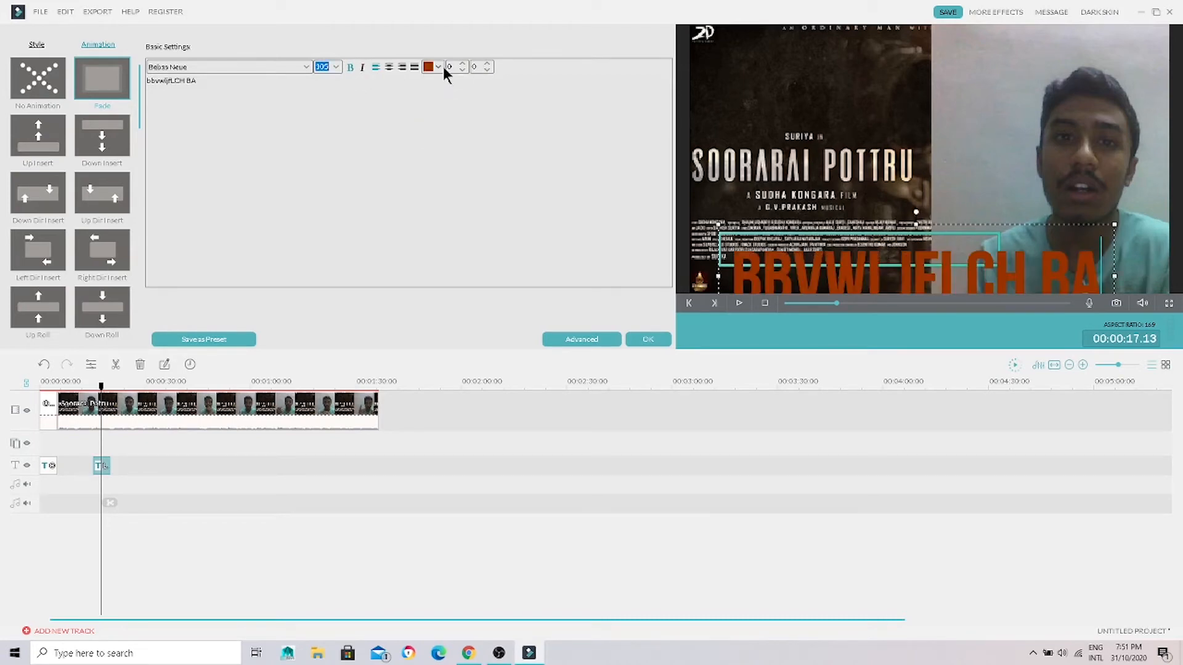
left_click(439, 67)
left_click(448, 101)
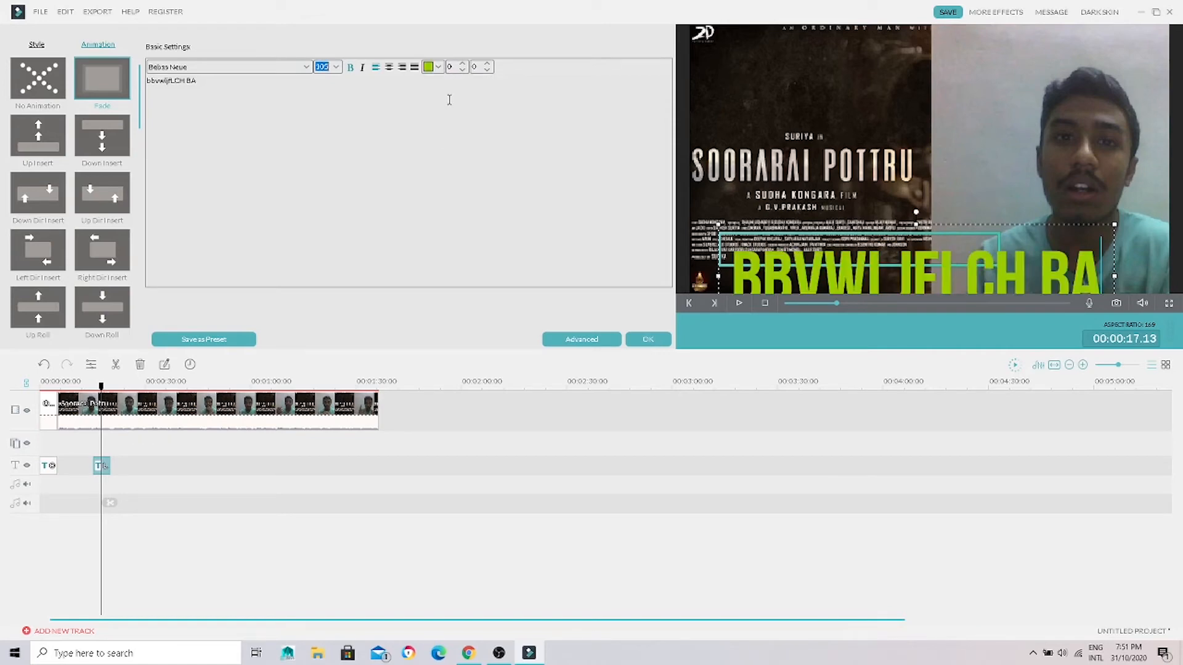
left_click(460, 70)
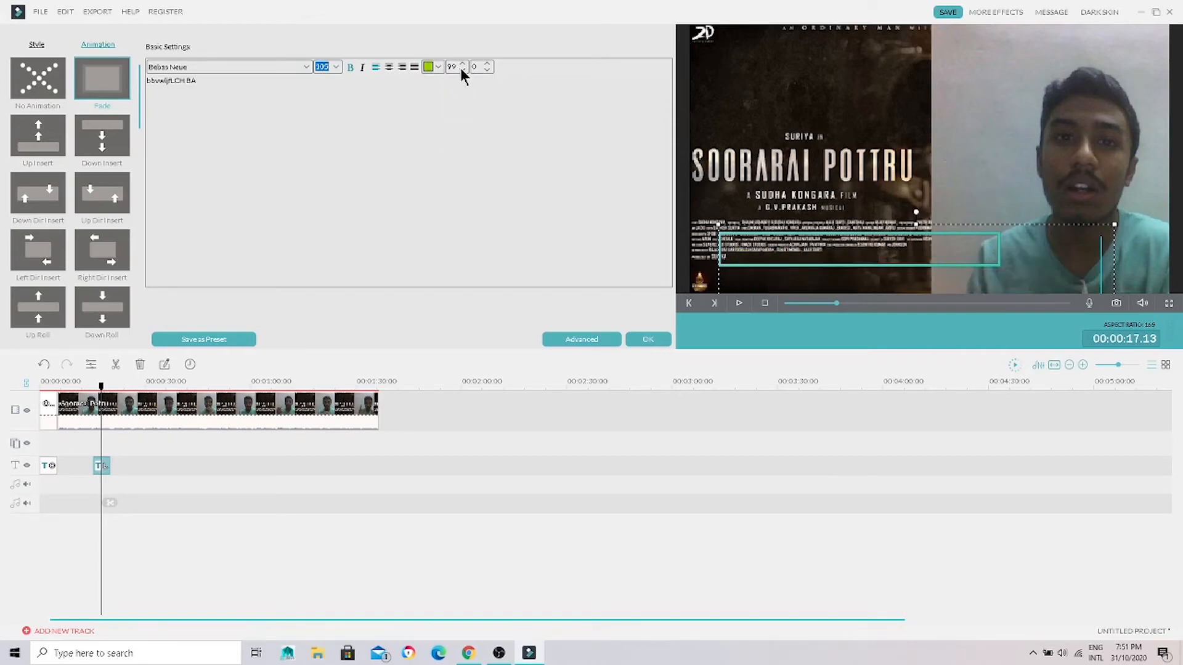
left_click(463, 65)
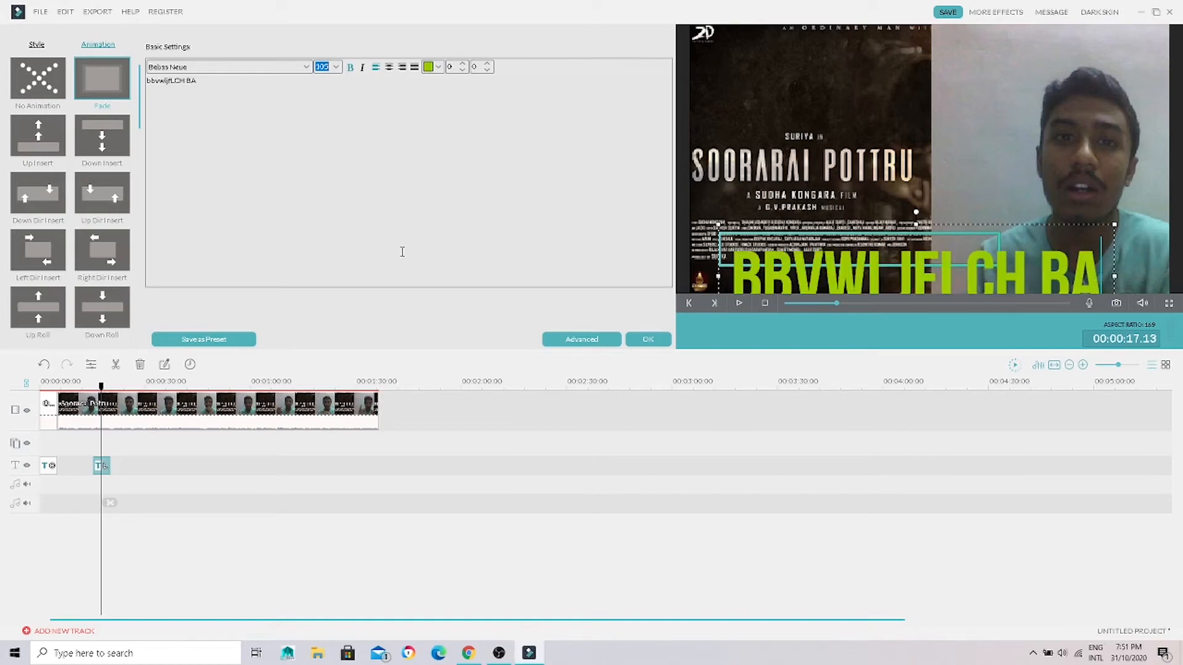
left_click(656, 343)
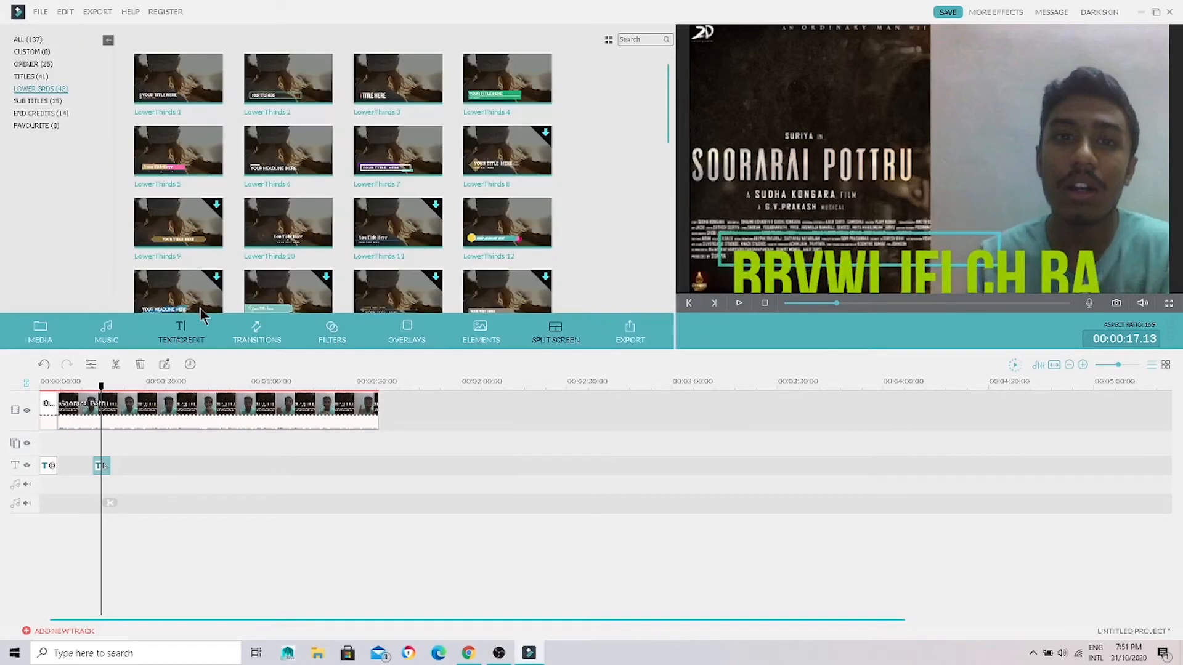
Step: Add the Subtitles 1 preset to the text track at about 30 seconds
left_click(27, 101)
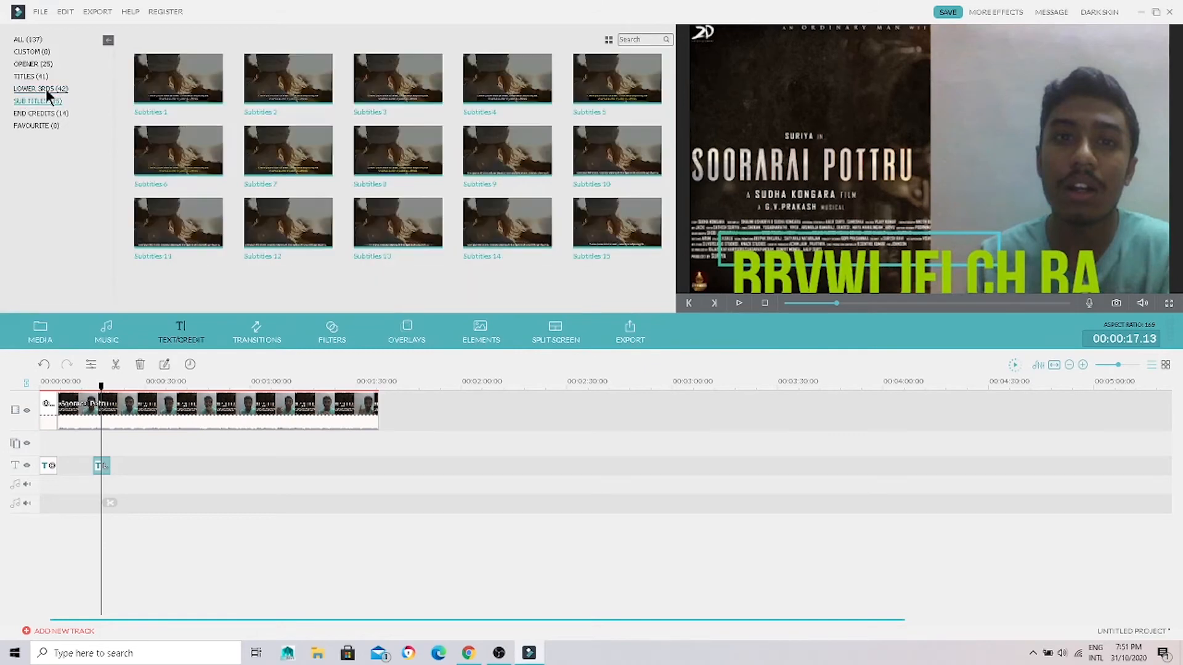
mouse_move(183, 97)
left_click_drag(101, 387, 145, 387)
left_click(177, 82)
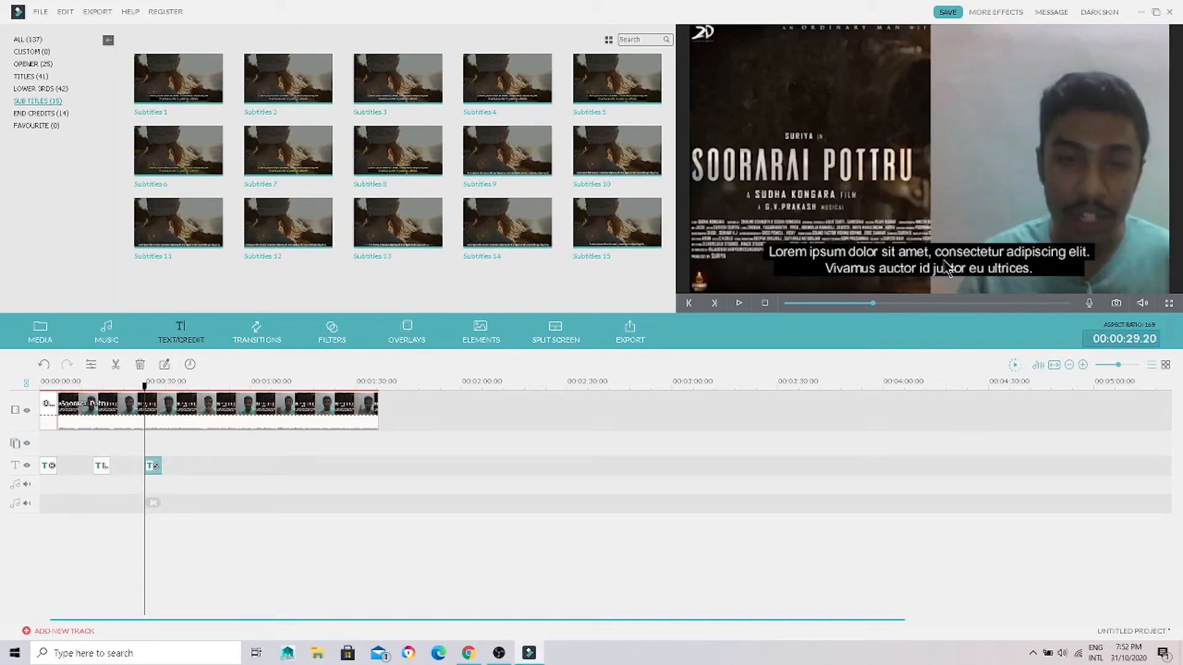
Step: Replace the subtitle's first line with "JBVOSVJLMNFVJKCNL" and accept the text edits
double_click(972, 259)
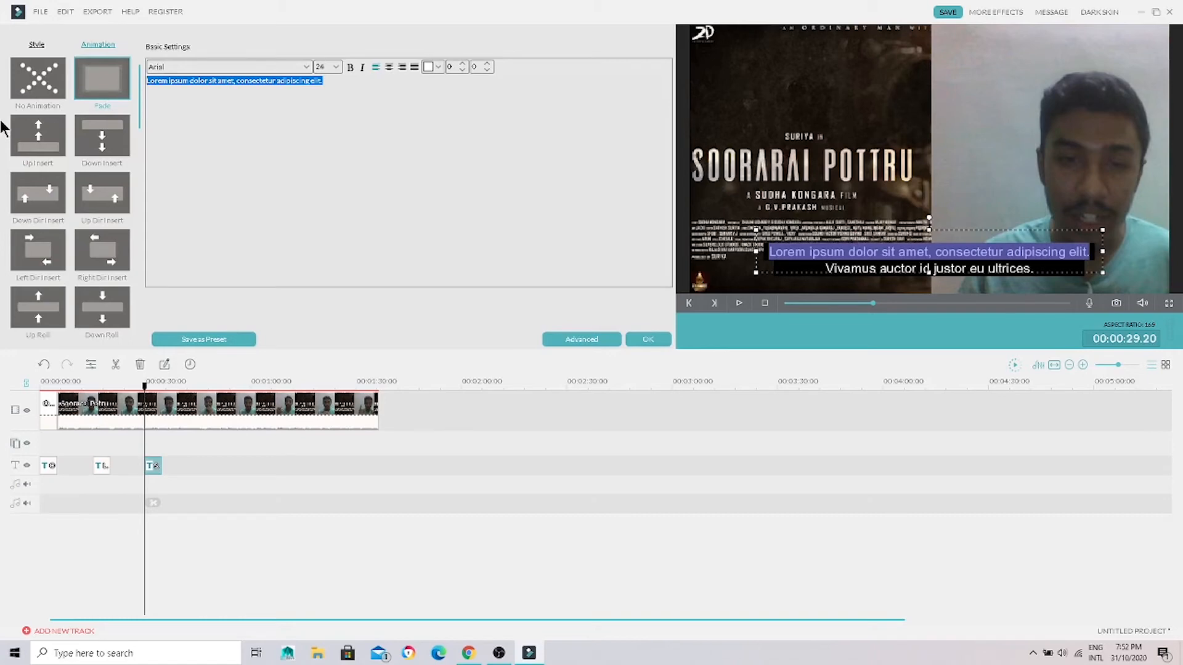
key("BackSpace")
type("JBVOSVJLMNFVJKCN")
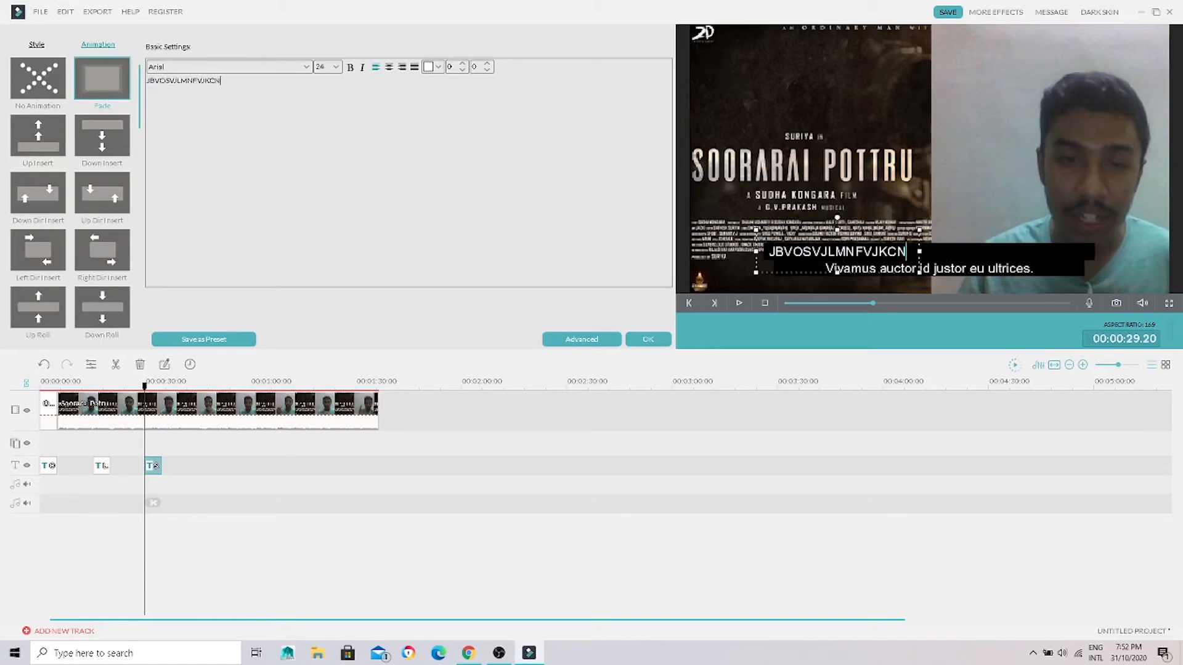
type("L")
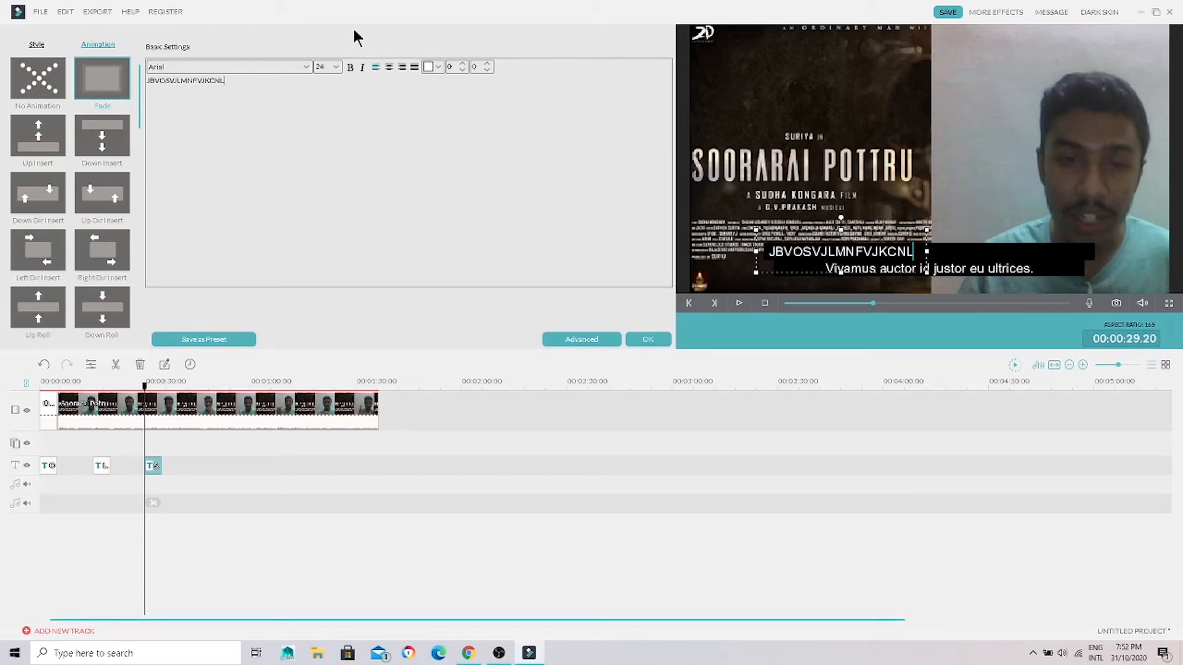
left_click(659, 339)
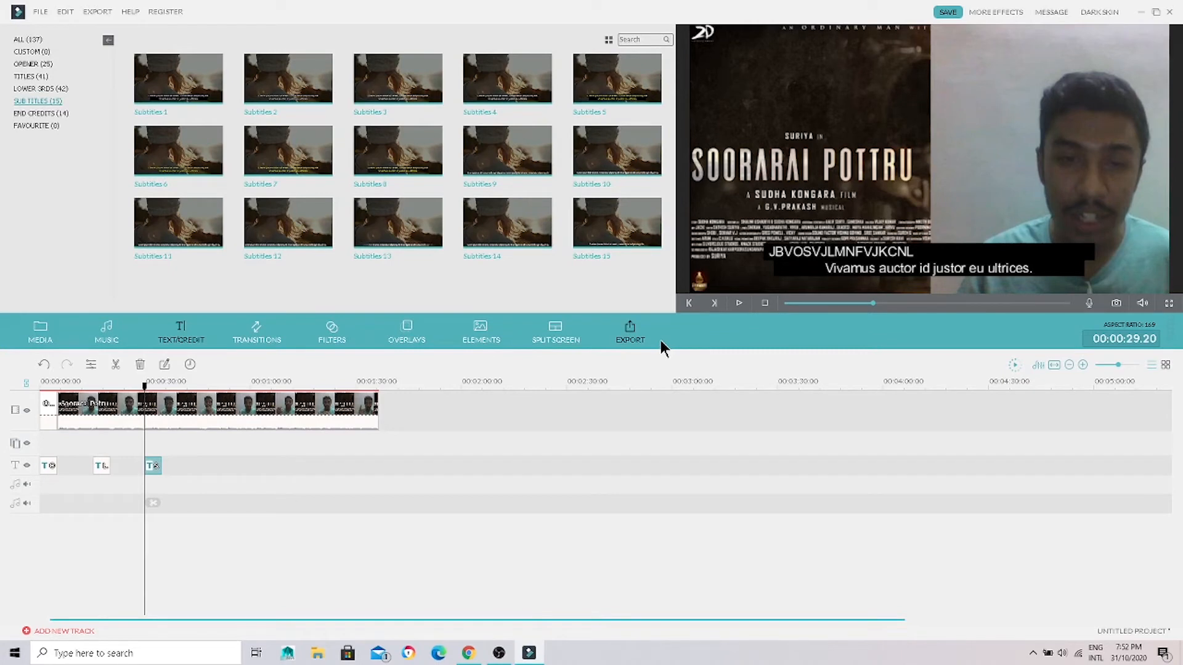
Step: Add the Credits 1 end credits to the text track at the start of the video clip, 5 seconds in, and play them
left_click(57, 115)
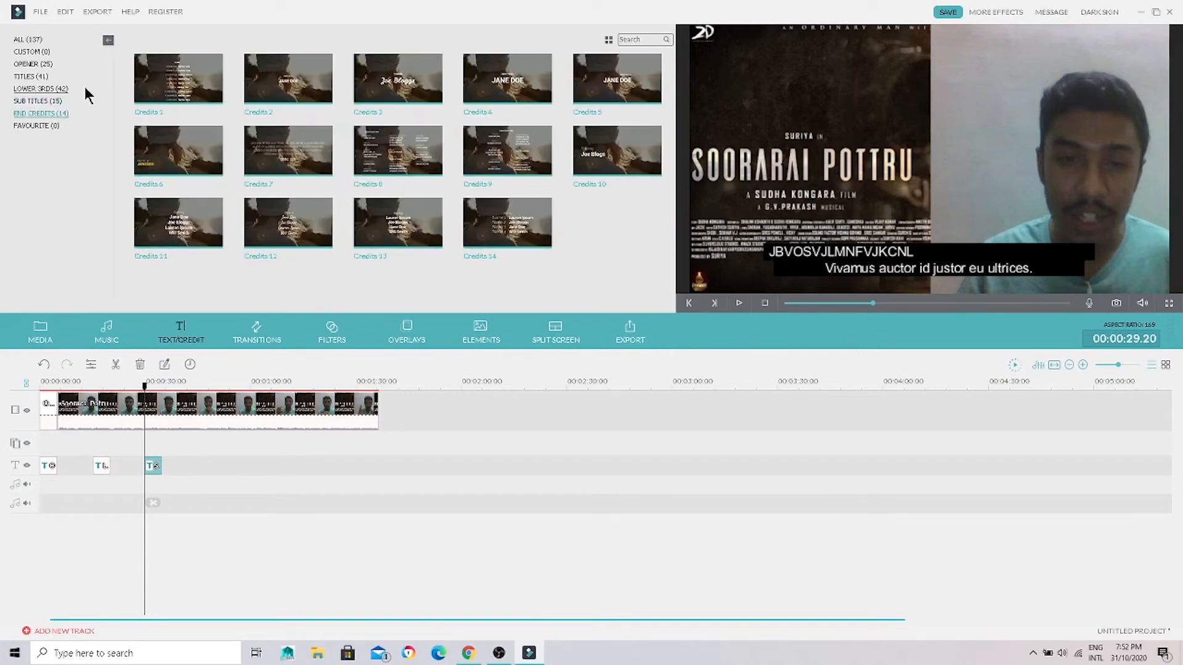
left_click(148, 400)
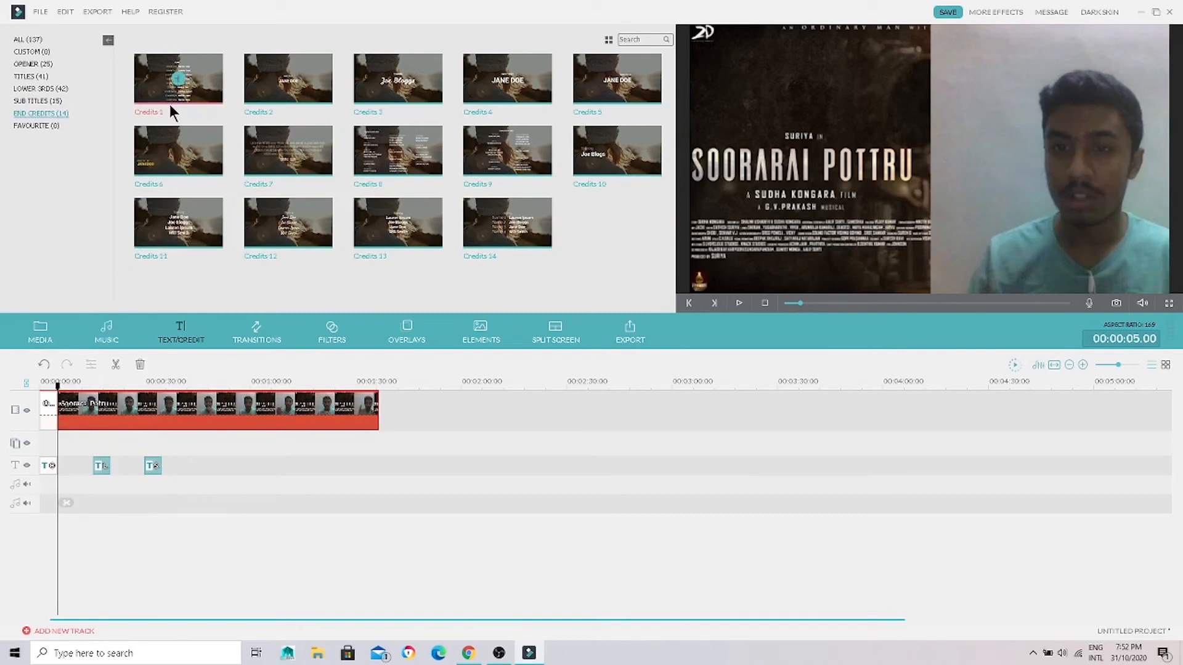
left_click(178, 83)
key("space")
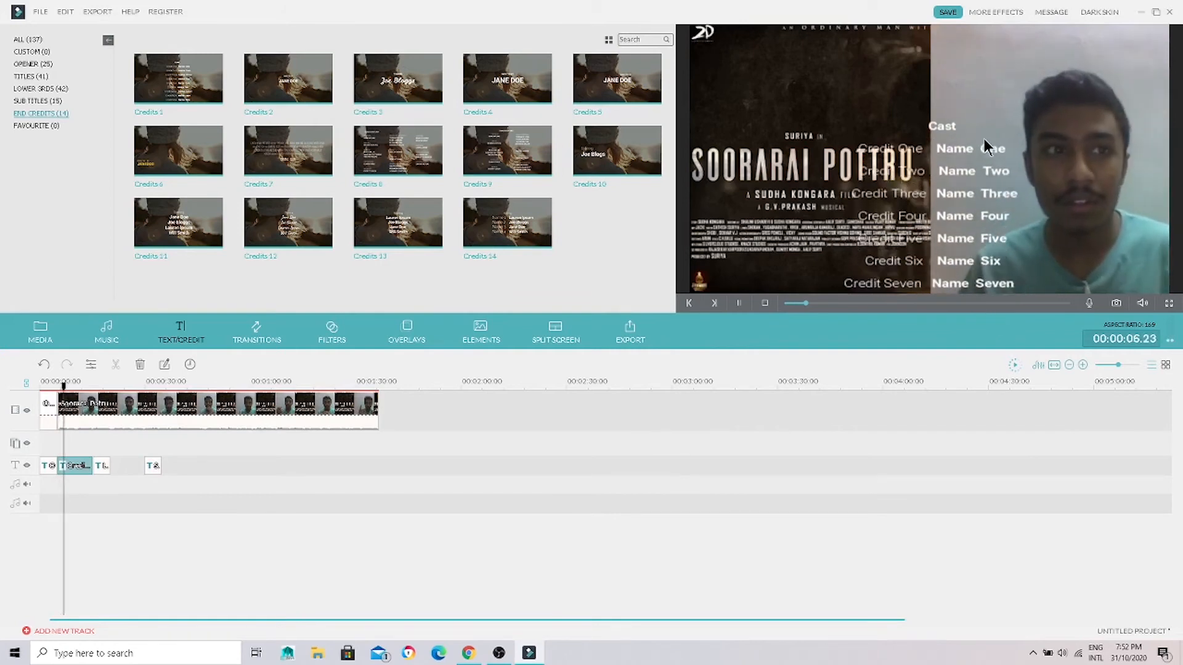
key("space")
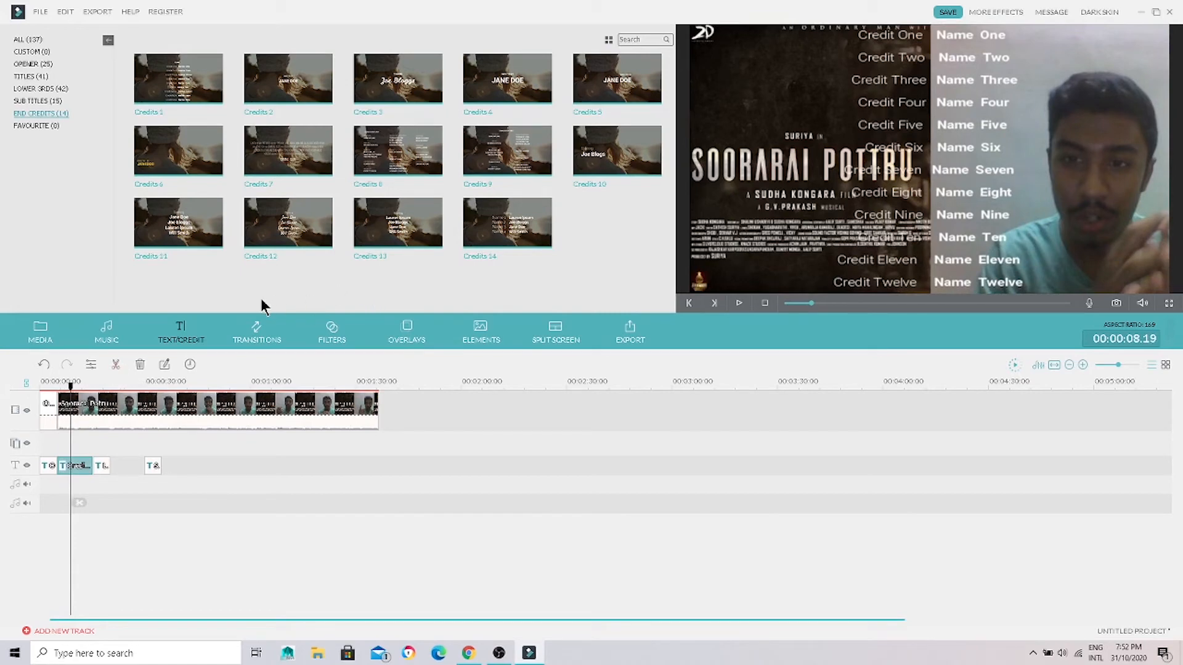
Step: Browse the transitions and add the Fade transition to the end of the video clip
left_click_drag(70, 398, 198, 400)
left_click(244, 339)
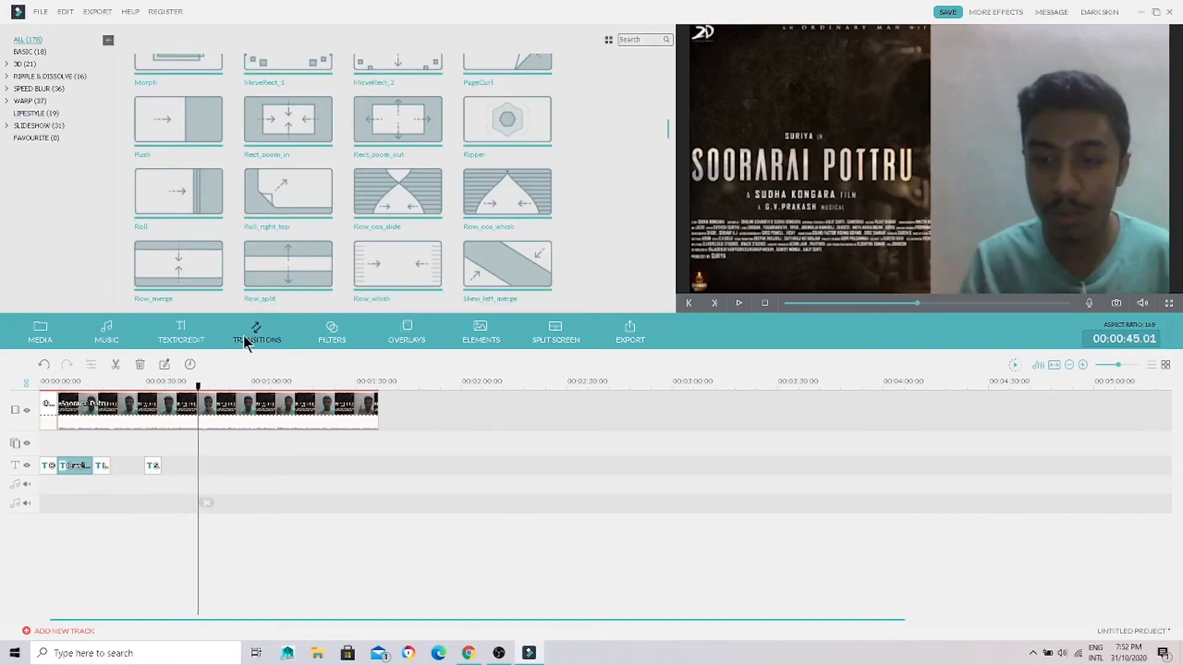
left_click(442, 124)
scroll(670, 126, "up", 2)
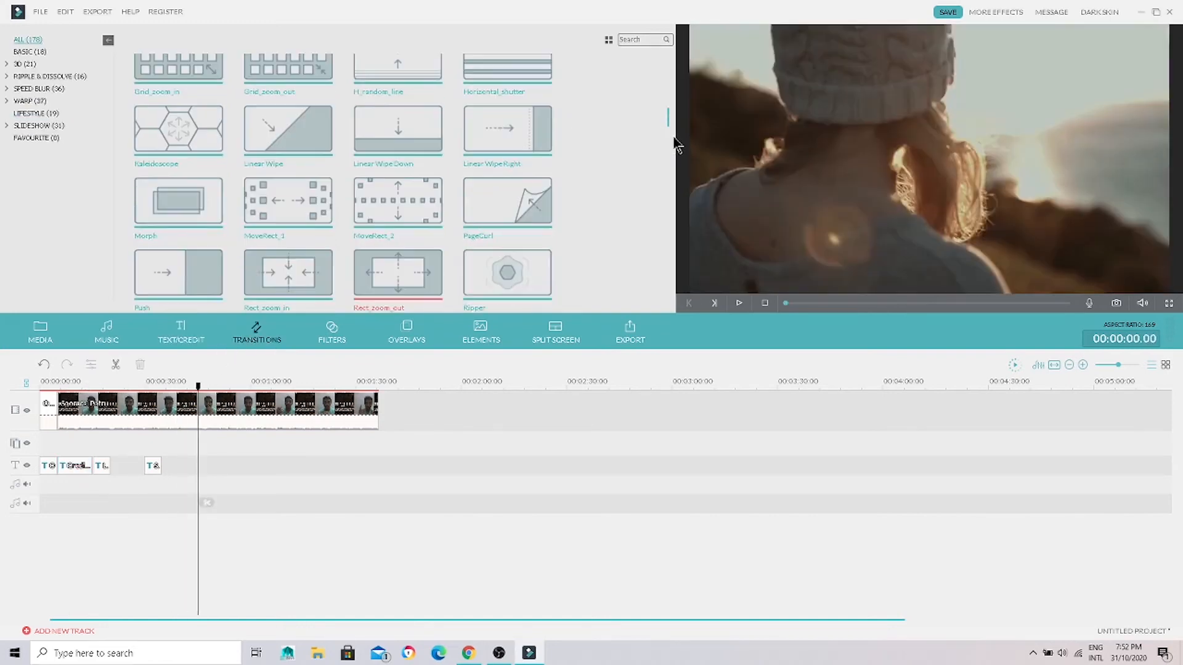
scroll(671, 99, "up", 5)
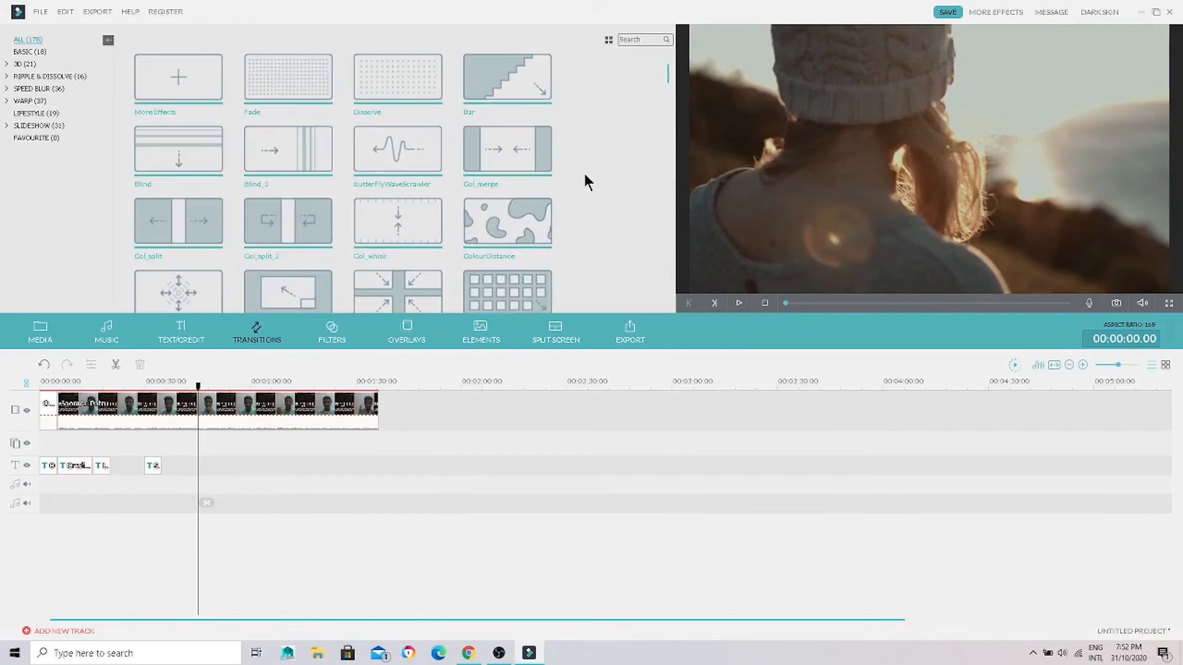
left_click(290, 78)
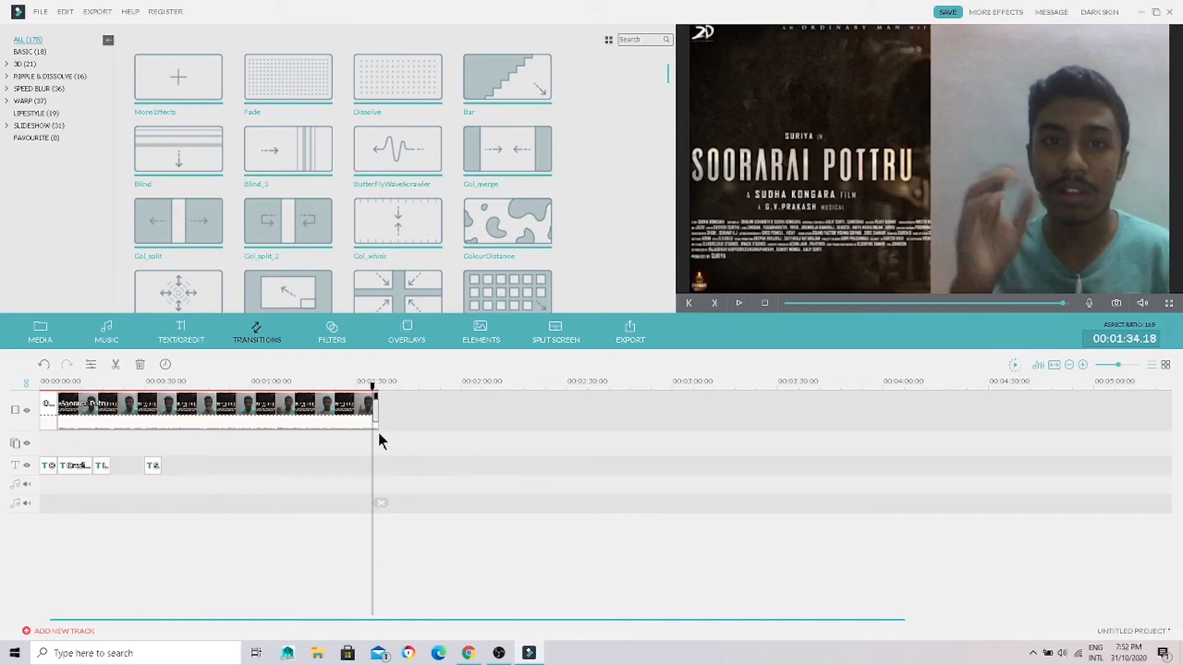
Step: Play the transition at the end of the video clip, and split the clip at 00:00:39.11
key("space")
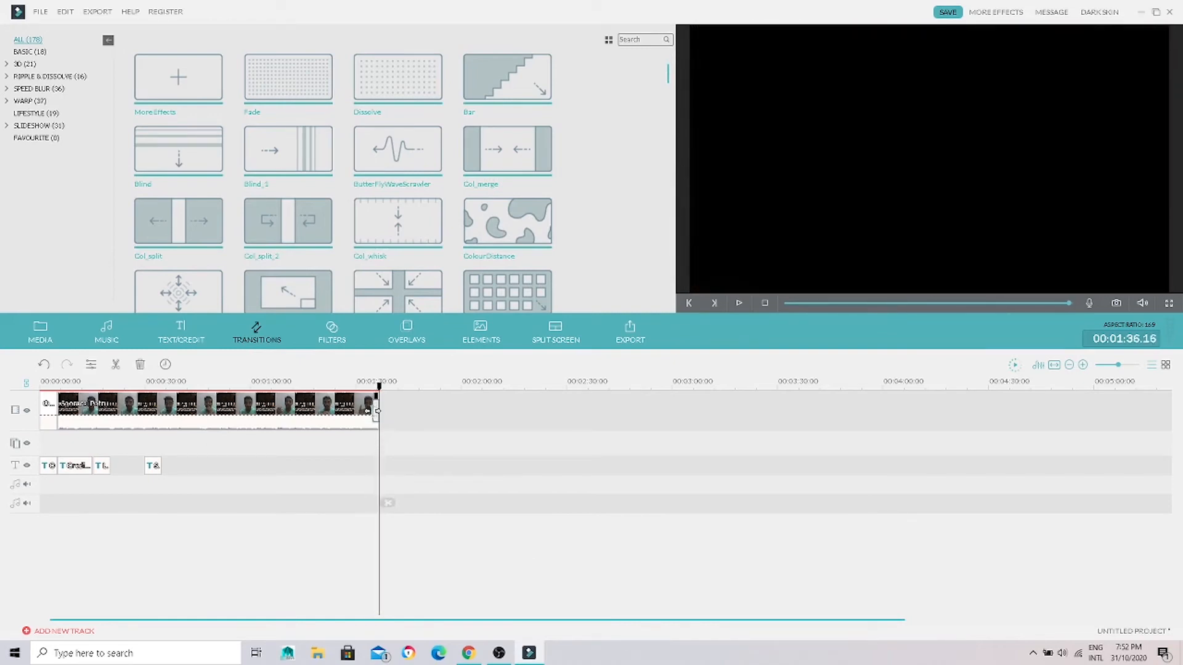
left_click(376, 413)
left_click_drag(350, 397, 179, 433)
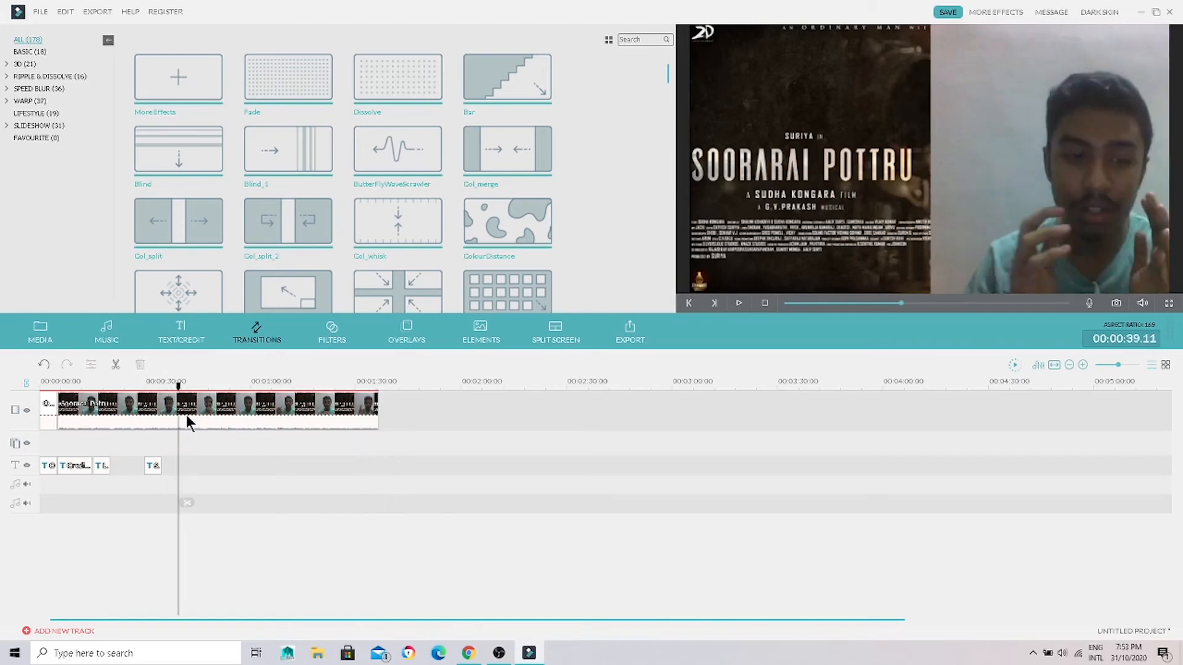
left_click(176, 417)
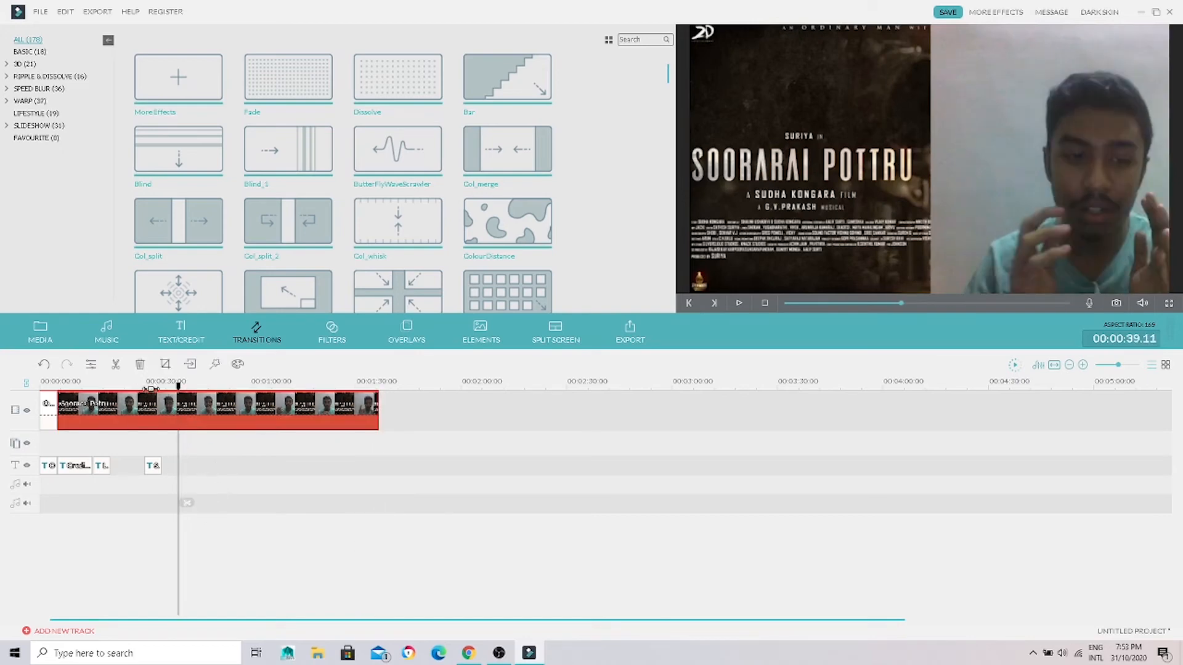
left_click(186, 503)
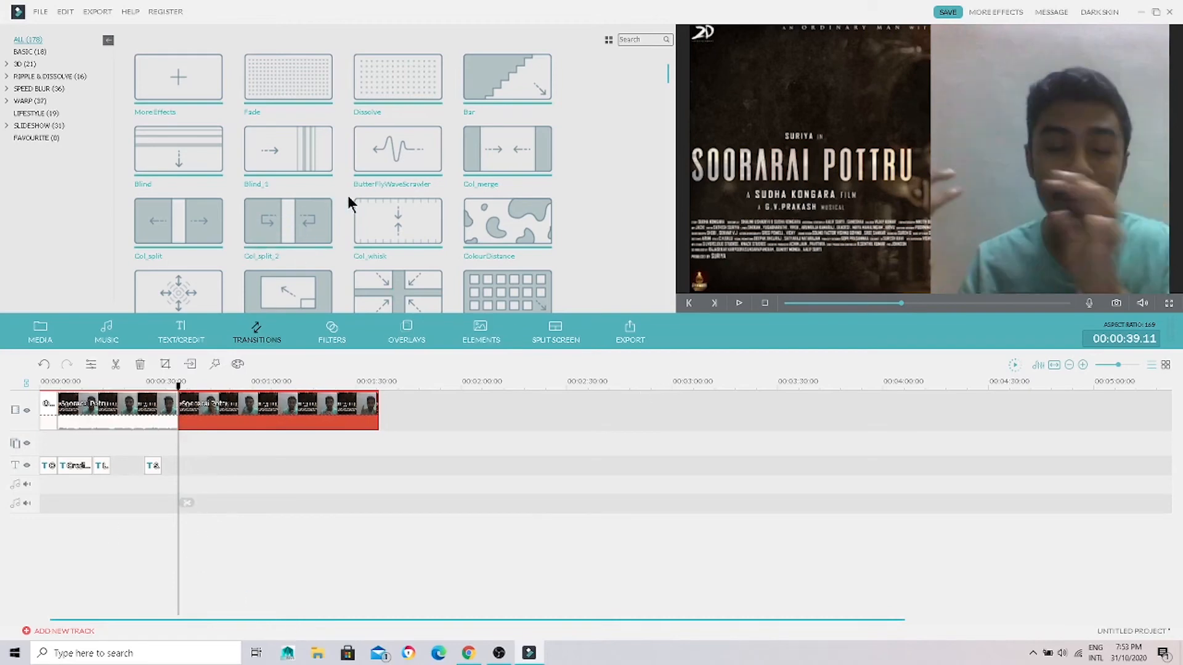
Step: Try the Col_whisk transition on the second part of the split clip and remove it again
left_click(400, 223)
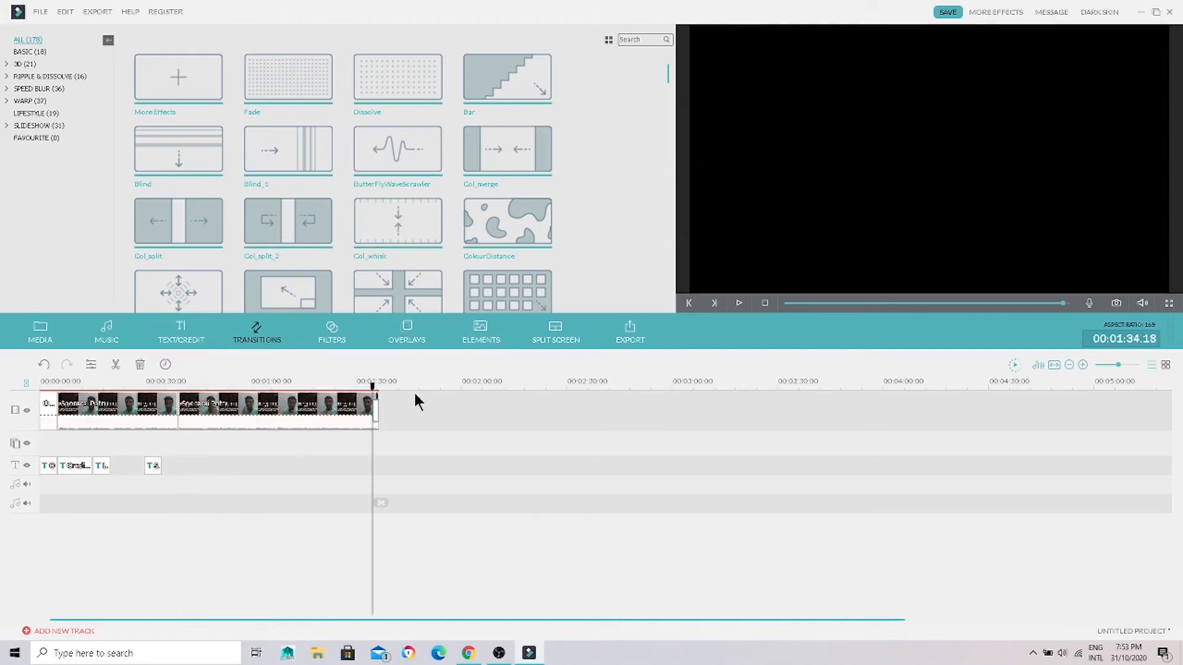
left_click(372, 411)
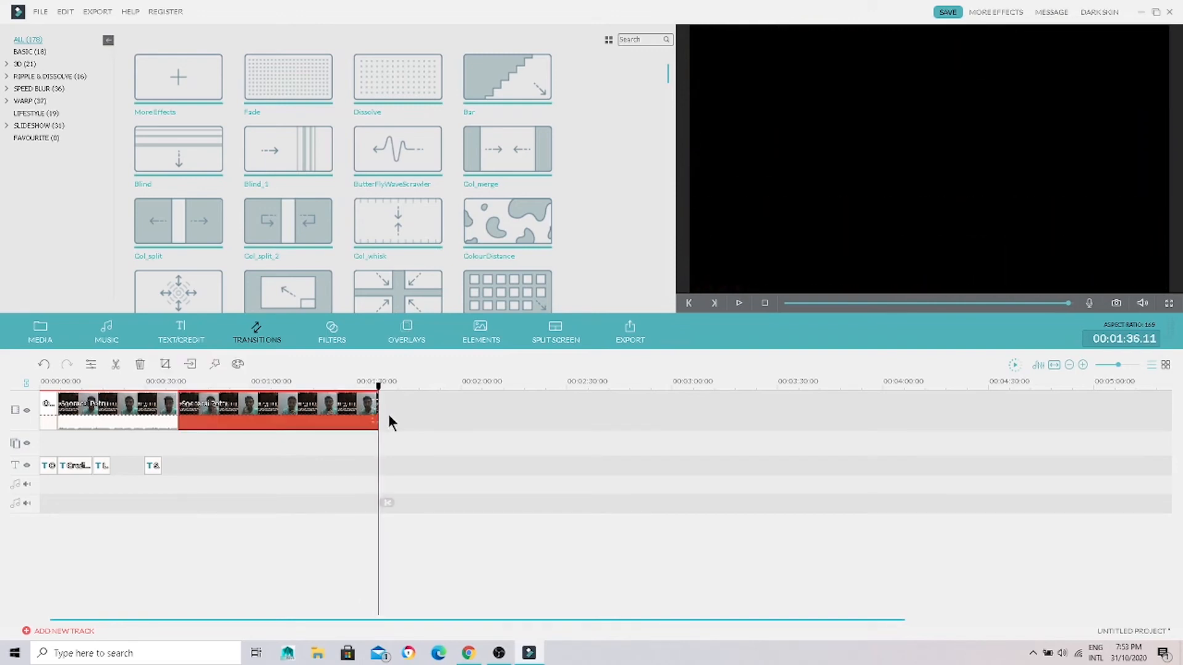
key("Delete")
key("ctrl+z")
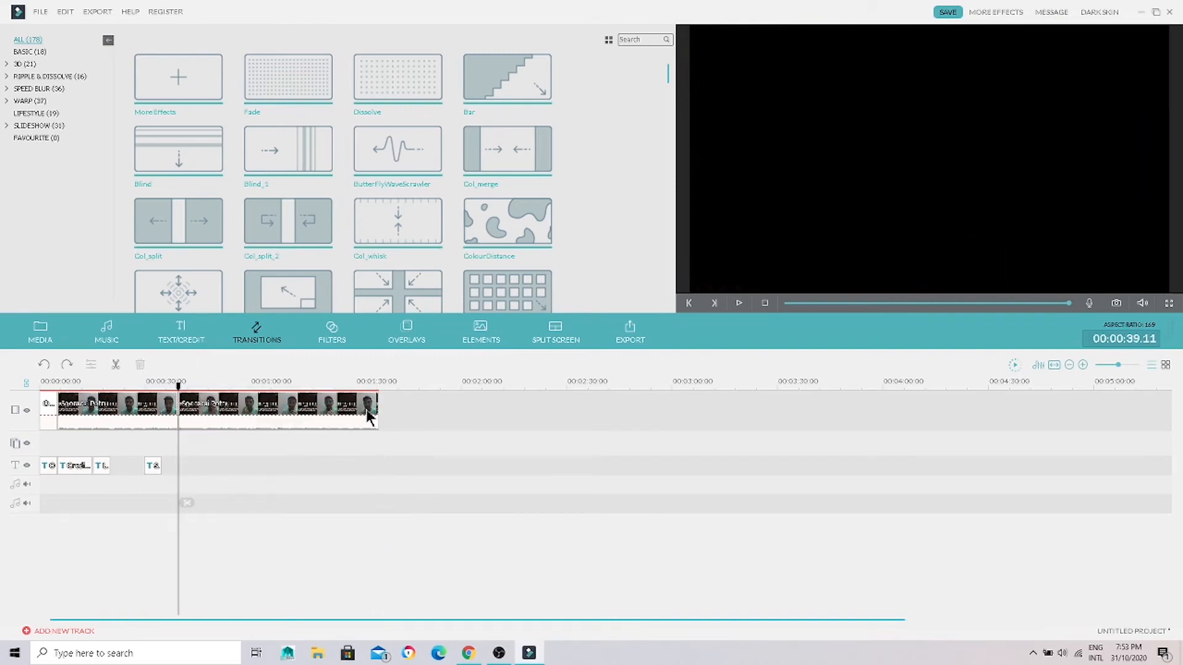
Step: Apply Col_whisk to the second clip part once more, and undo both the transition and the split
left_click(274, 404)
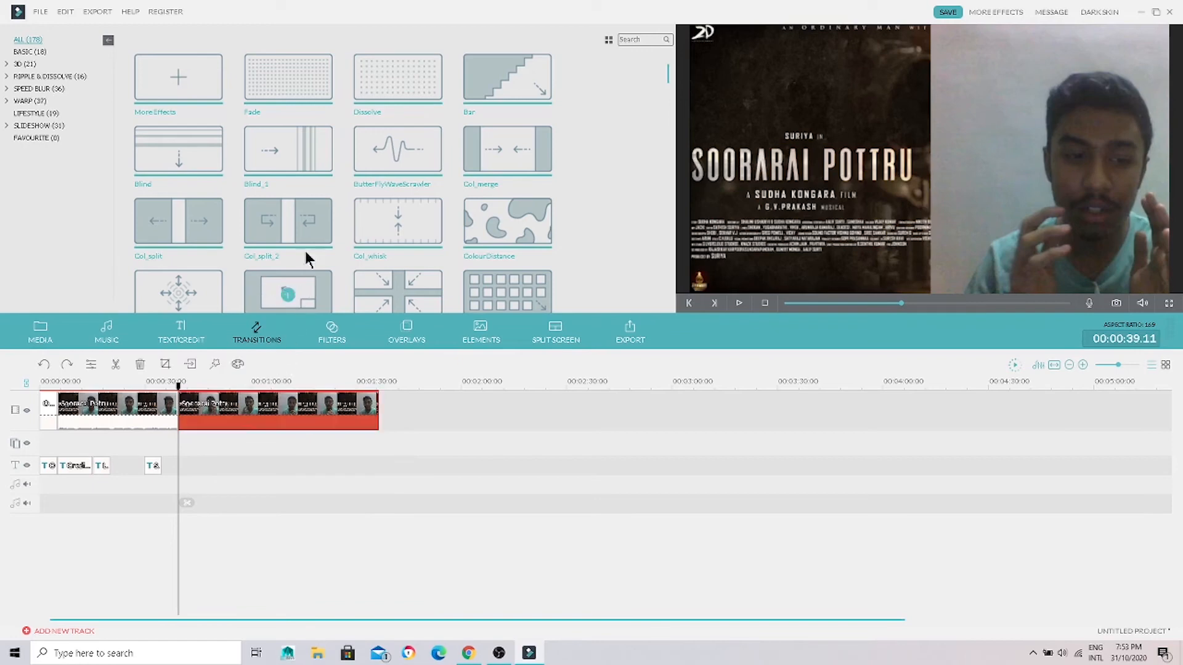
left_click(398, 223)
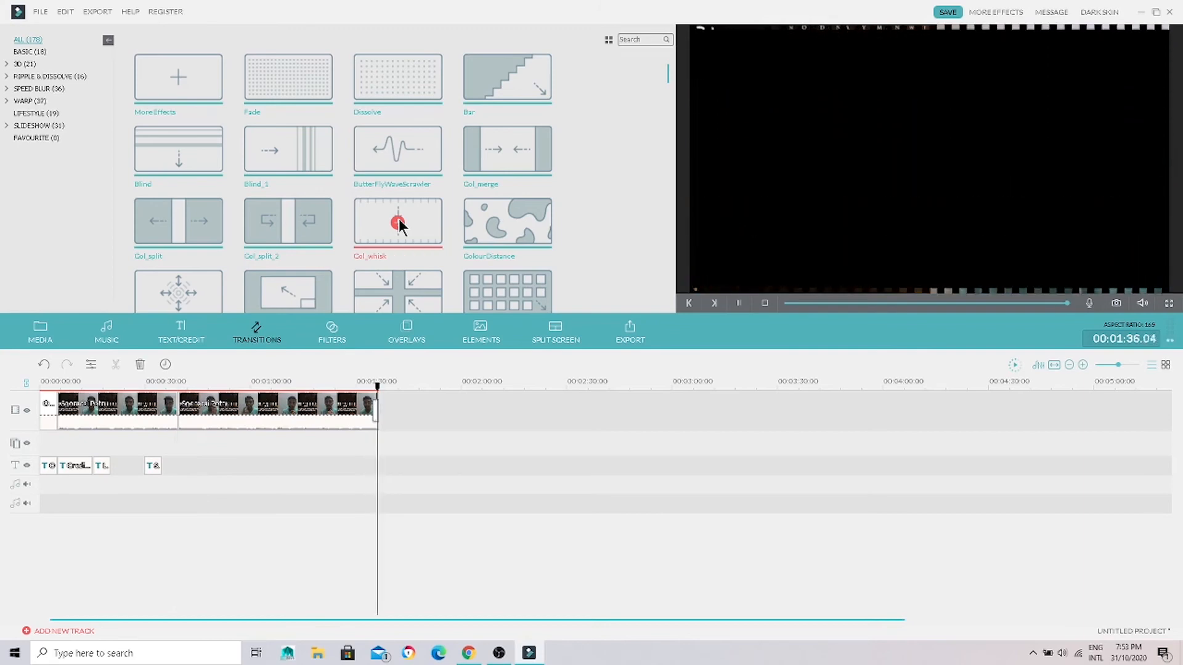
left_click(256, 406)
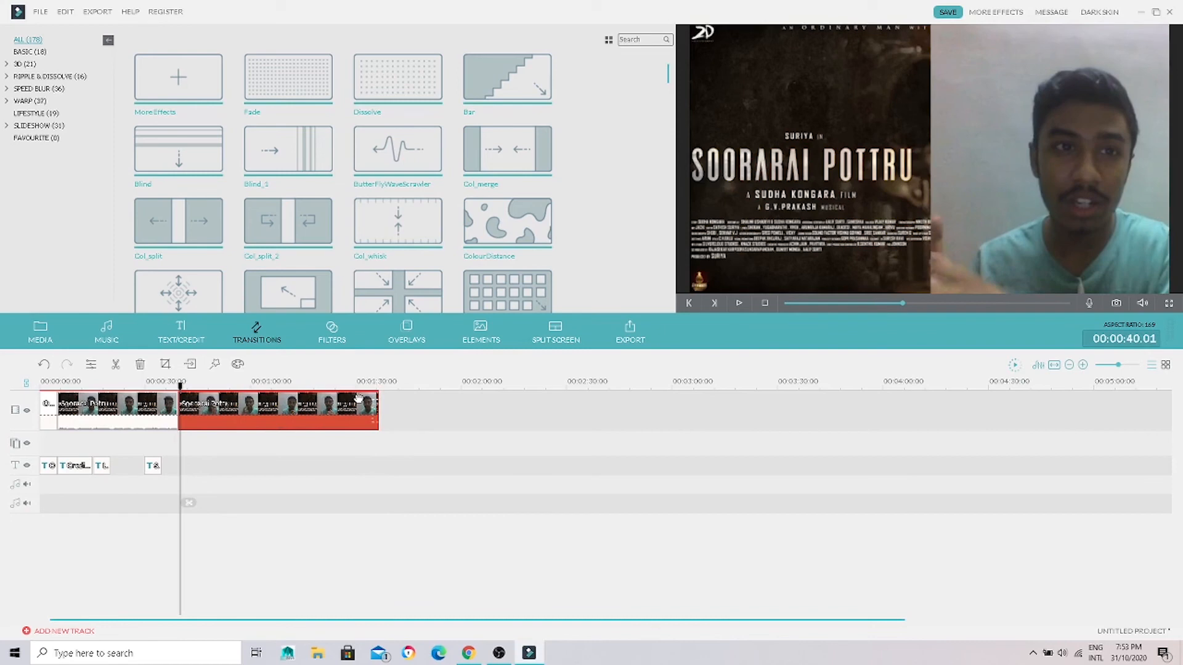
key("ctrl+z")
key("ctrl+z")
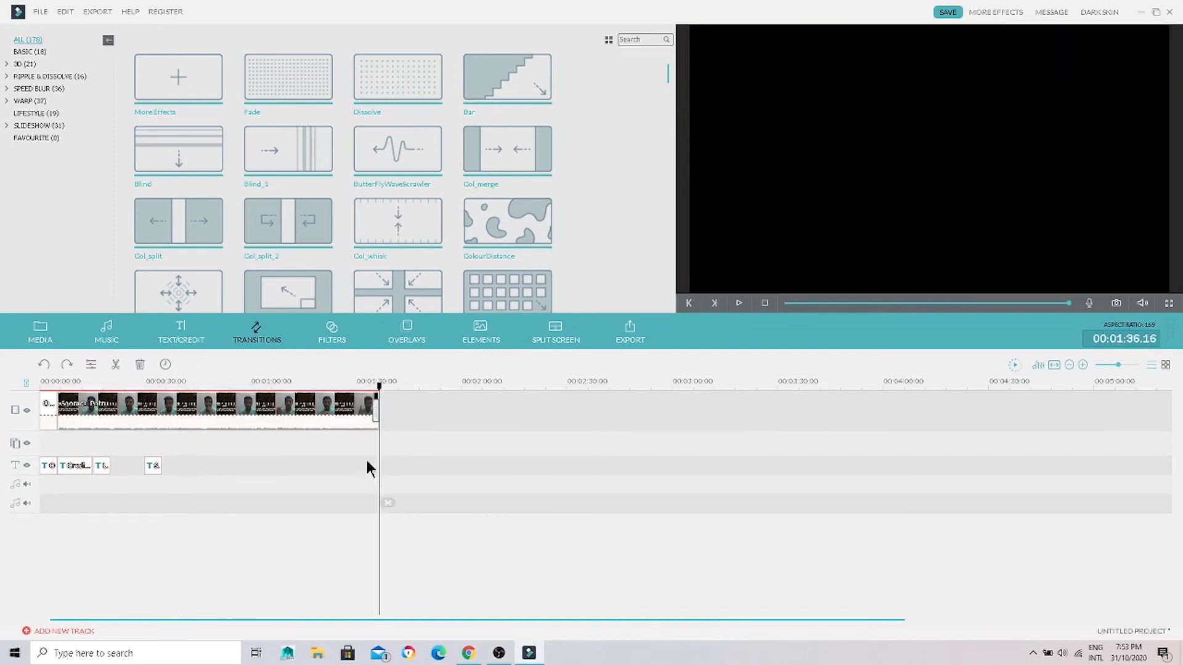
Step: Lengthen the transition at the end of the video clip so it starts at about 00:01:11, and play it
left_click(374, 418)
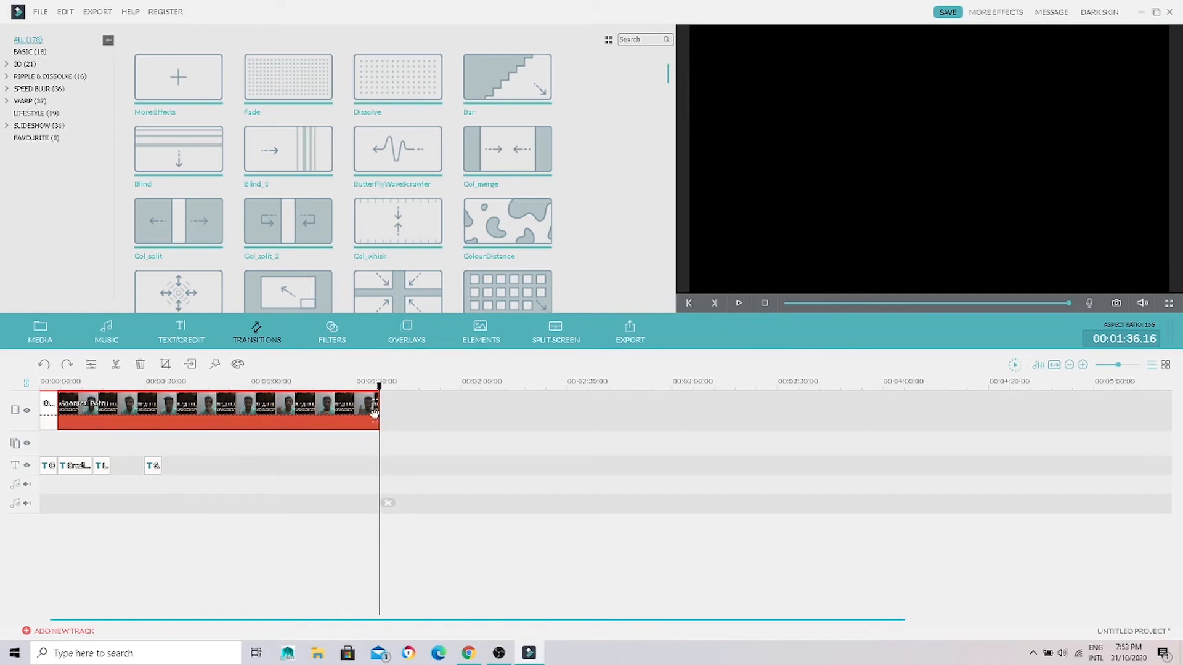
left_click(406, 428)
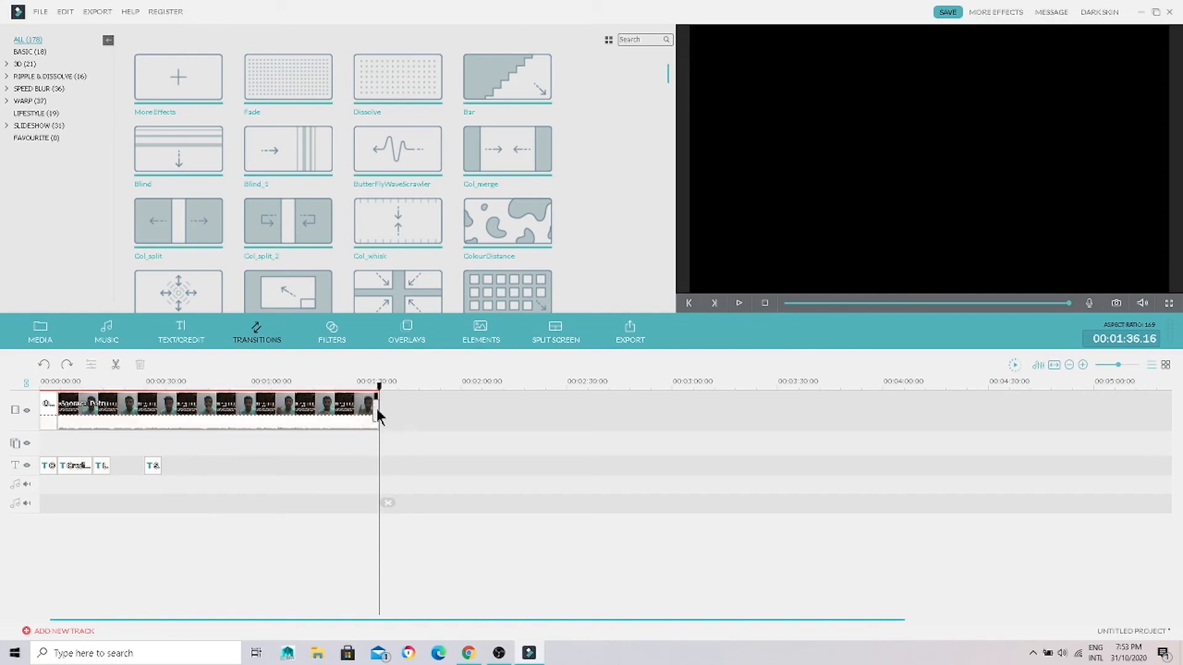
left_click(379, 411)
left_click_drag(374, 408, 287, 410)
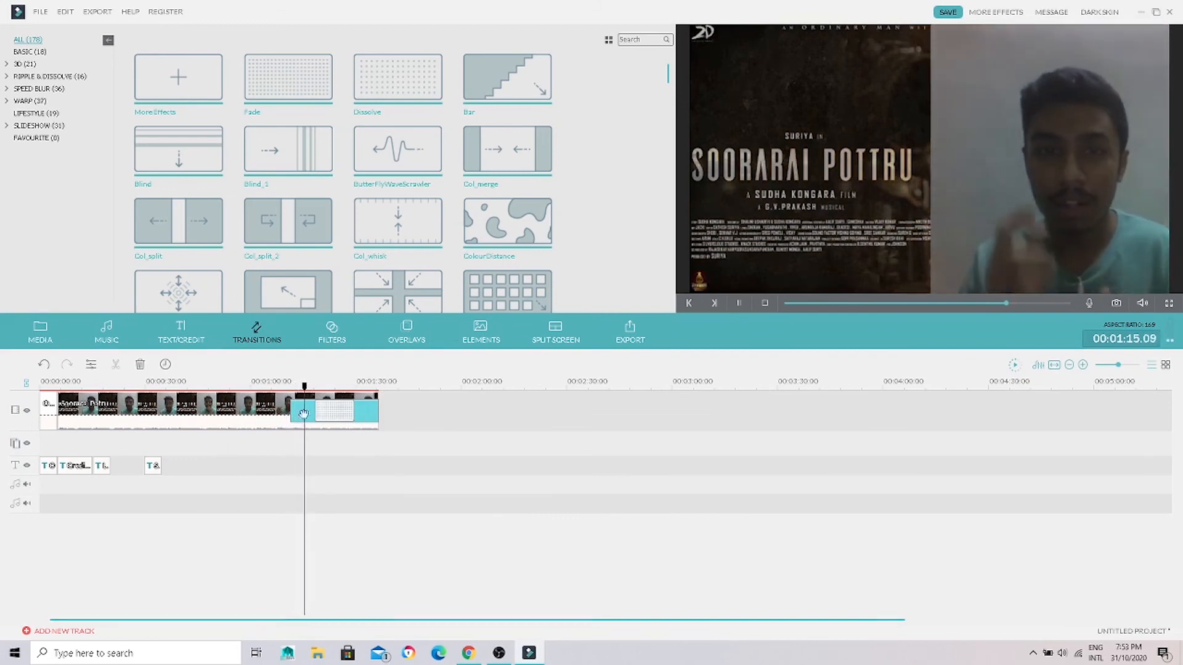
key("space")
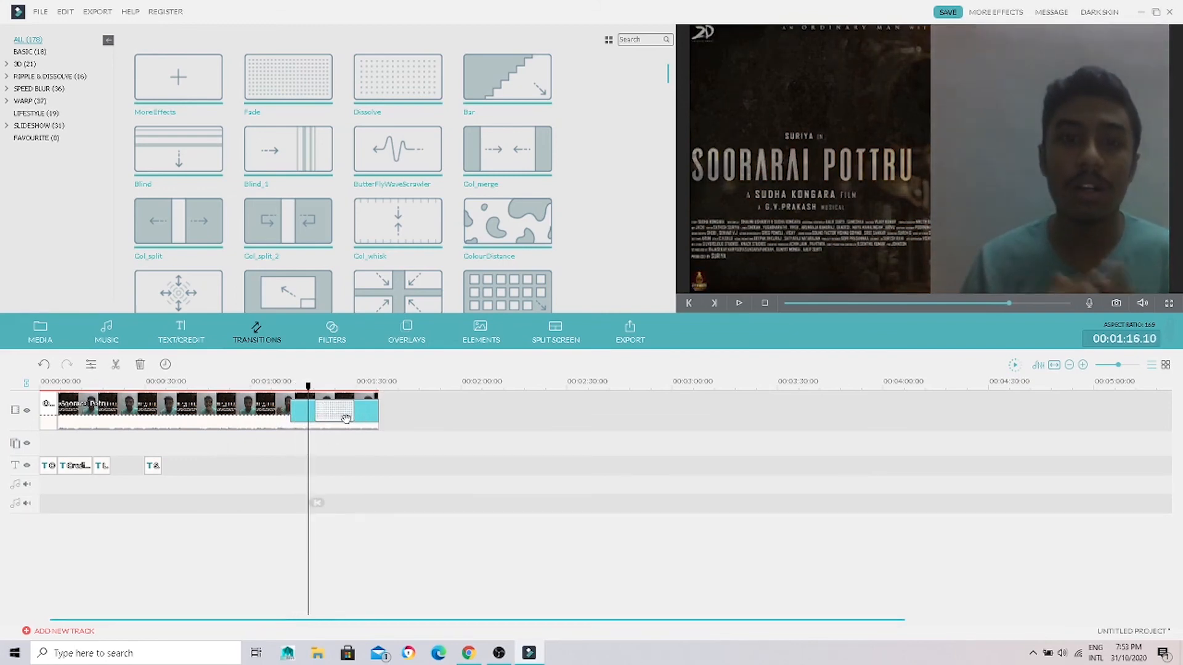
key("space")
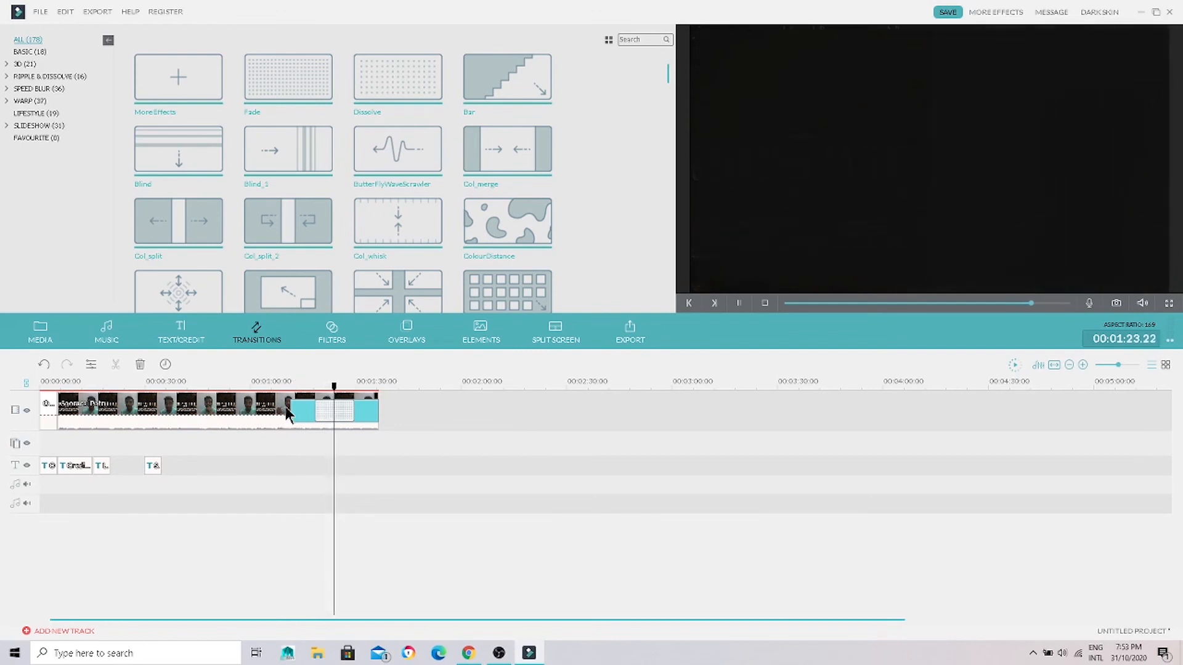
key("space")
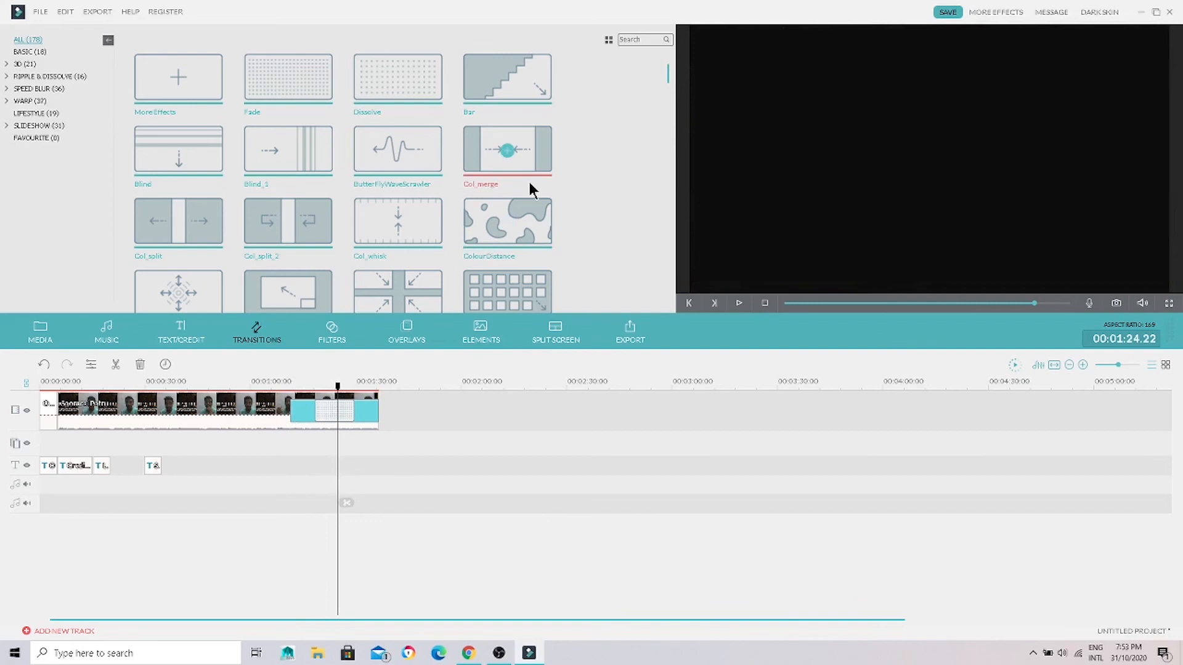
Step: Preview the ColourDistance, Col_merge, Bar and Dissolve transitions
left_click(484, 238)
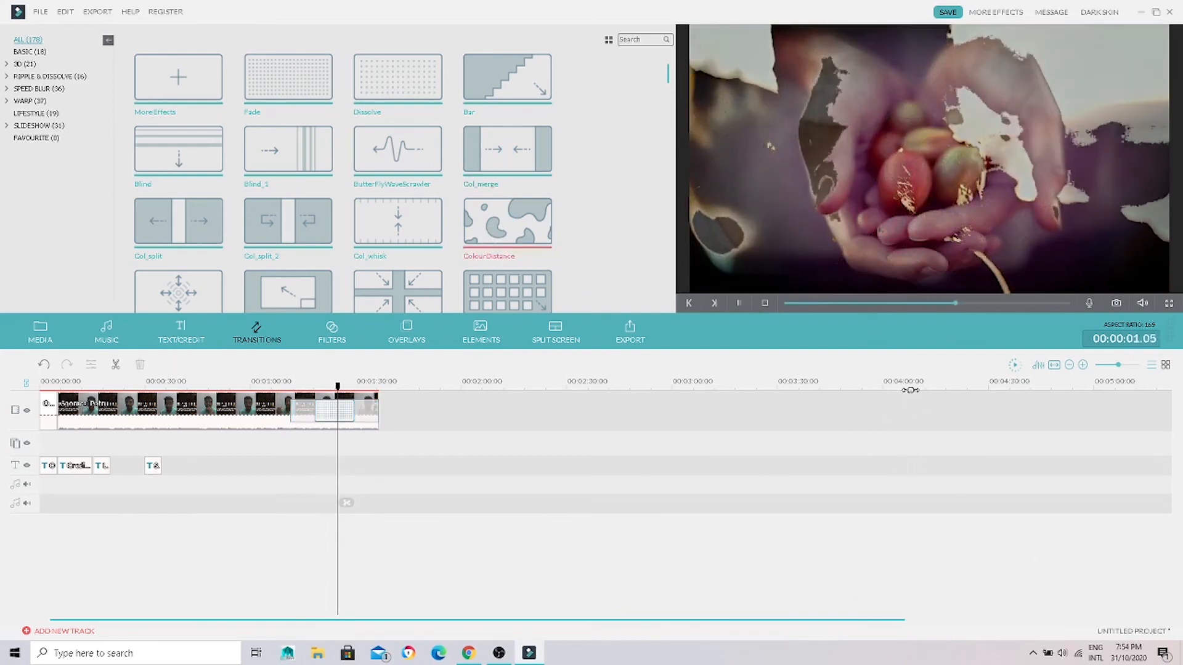
left_click(505, 174)
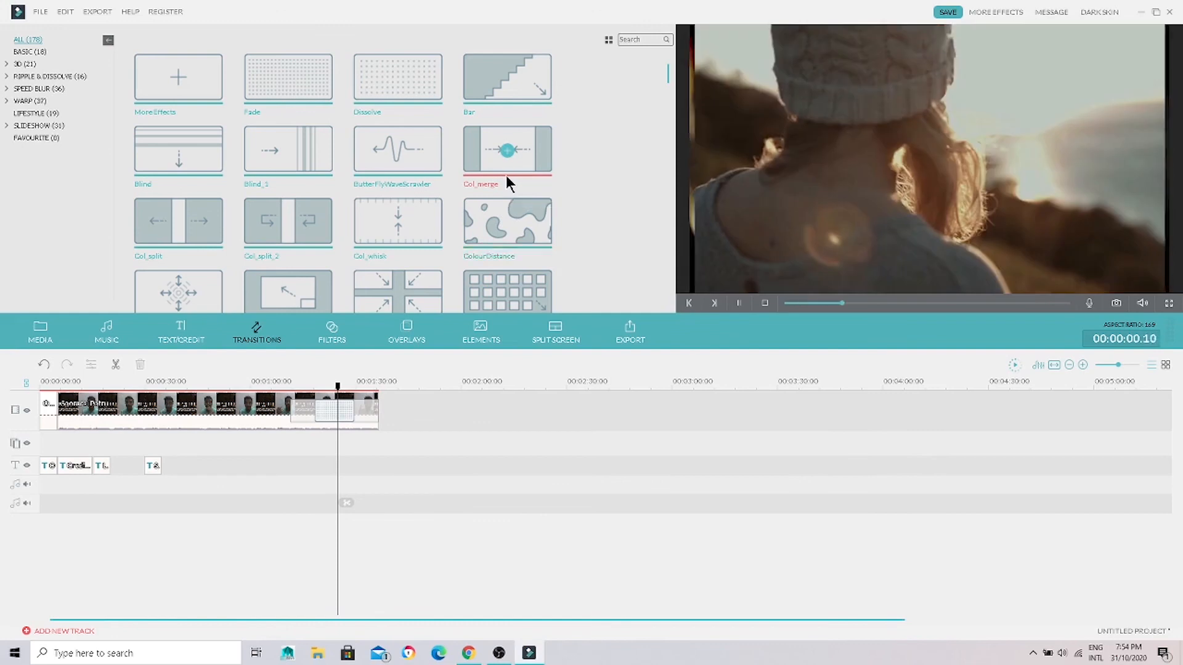
left_click(516, 102)
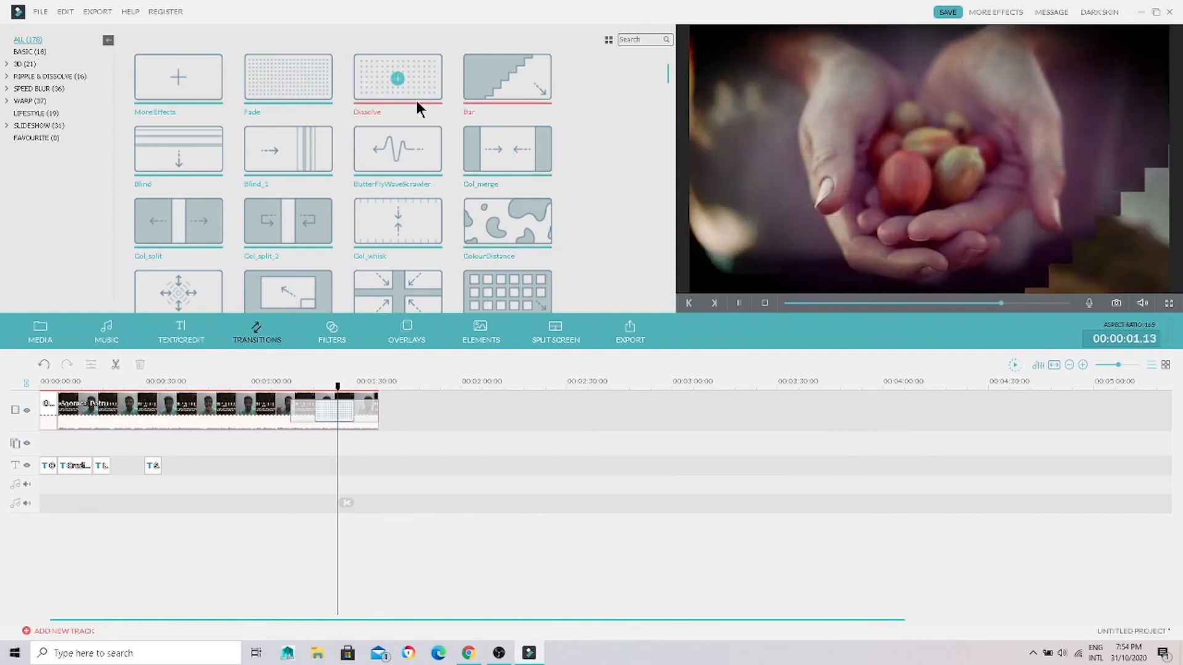
left_click(417, 103)
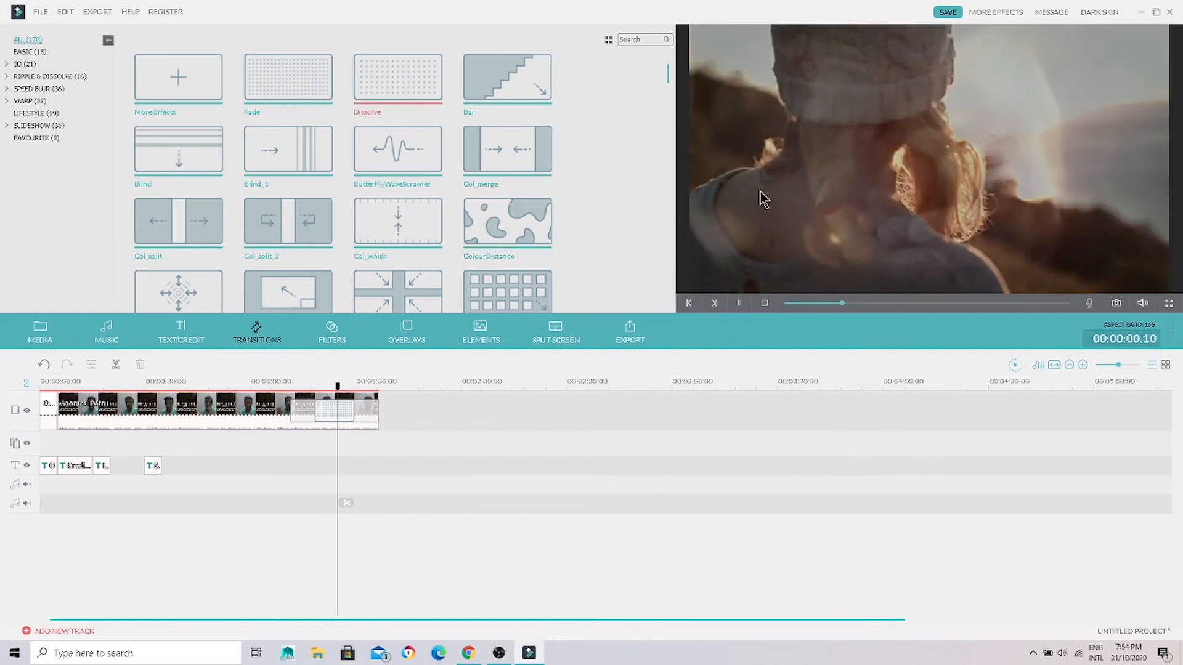